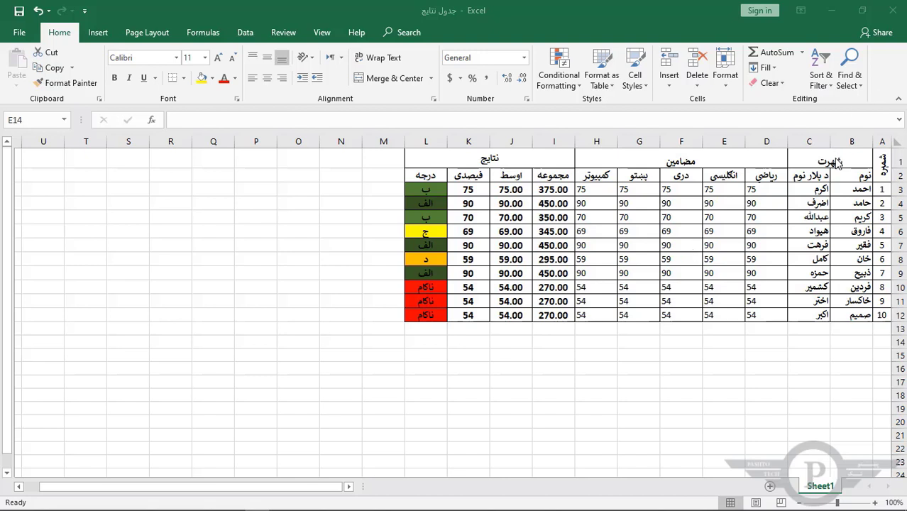
drag(856, 196, 816, 315)
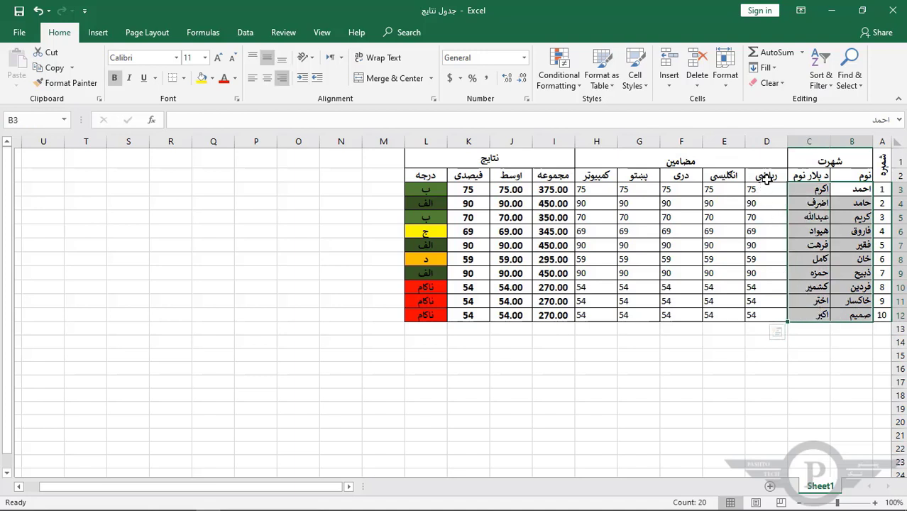
drag(764, 175, 685, 219)
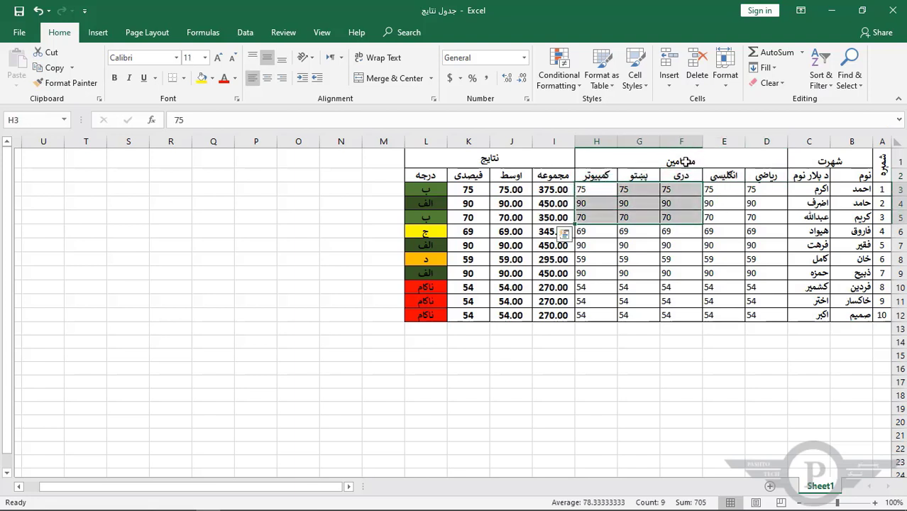
drag(556, 178, 415, 175)
Step: Change the computer subject score in H4 to 74
click(602, 206)
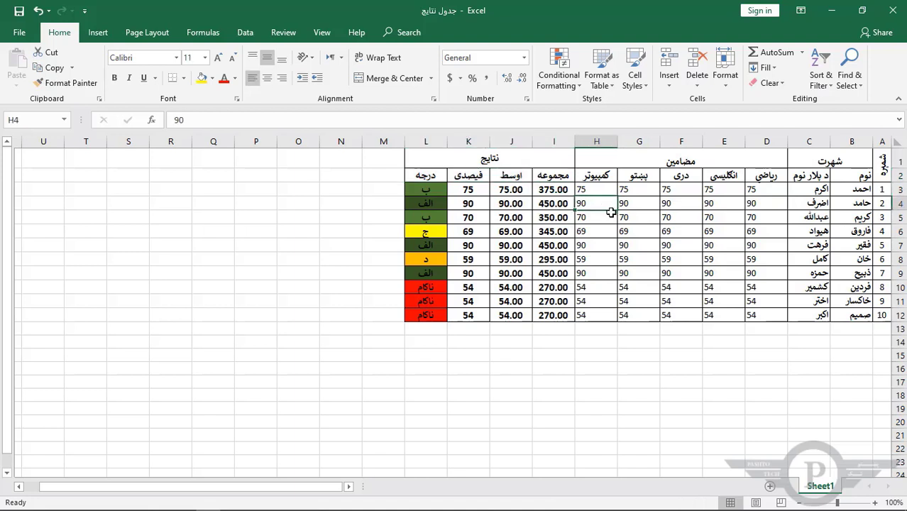
drag(604, 204, 652, 203)
text(7)
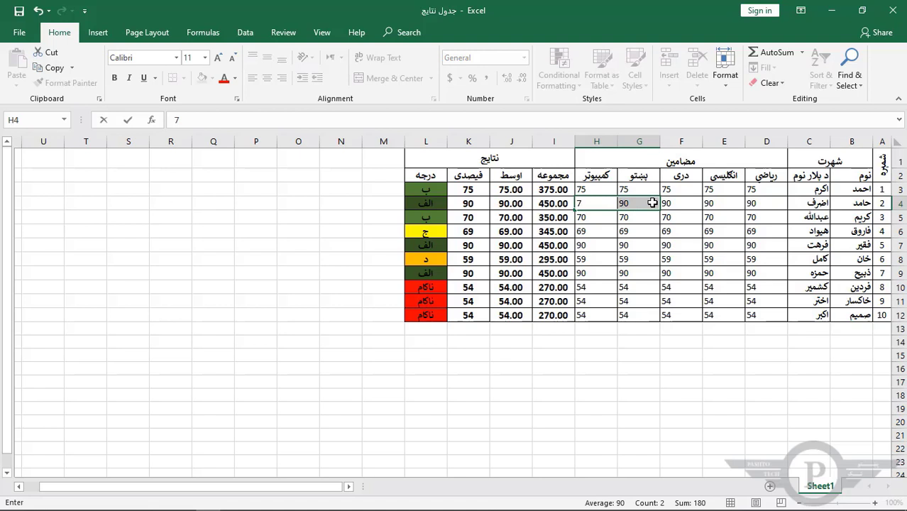
text(4)
key(Return)
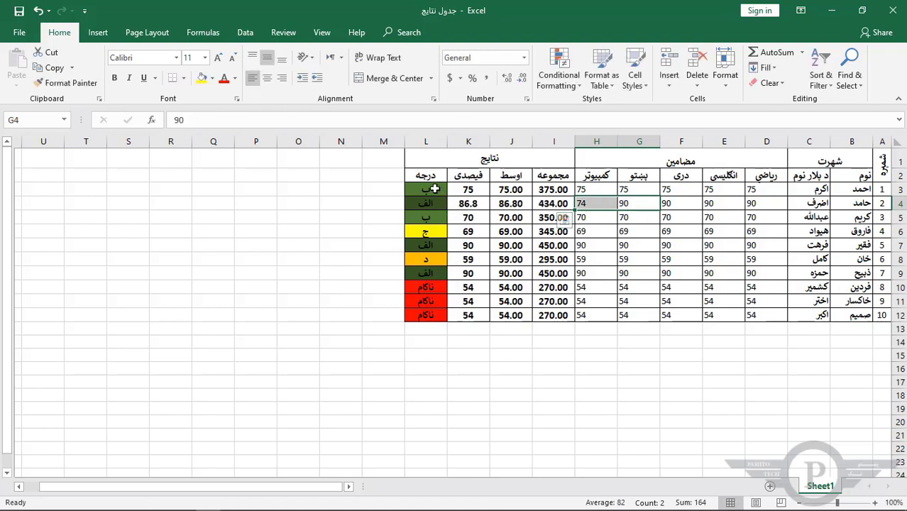
Step: Fill all five subject scores of the second student, D4:H4, with 55
drag(426, 188, 418, 315)
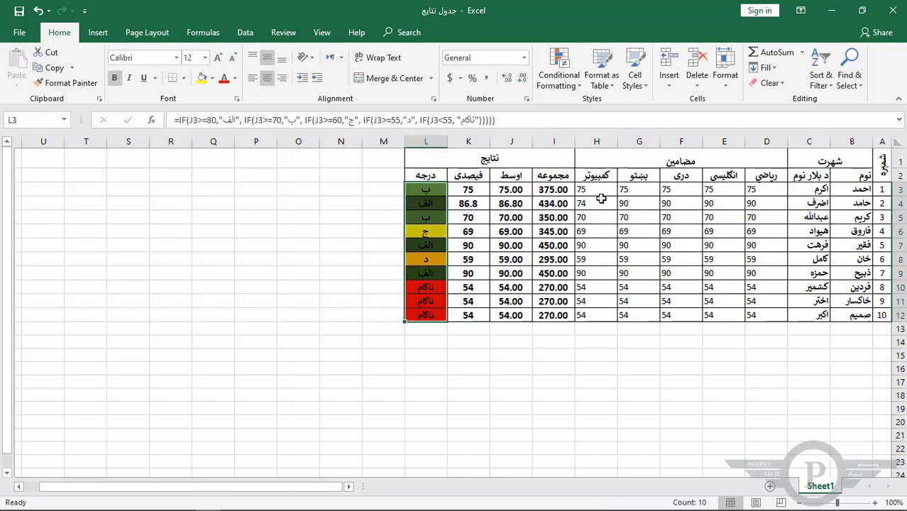
click(431, 206)
drag(581, 206, 772, 208)
text(455)
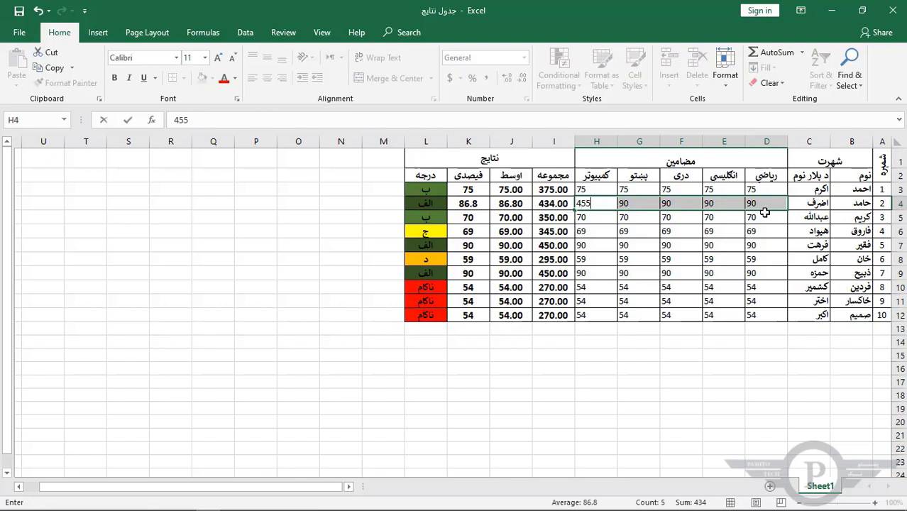
key(Return)
text(55)
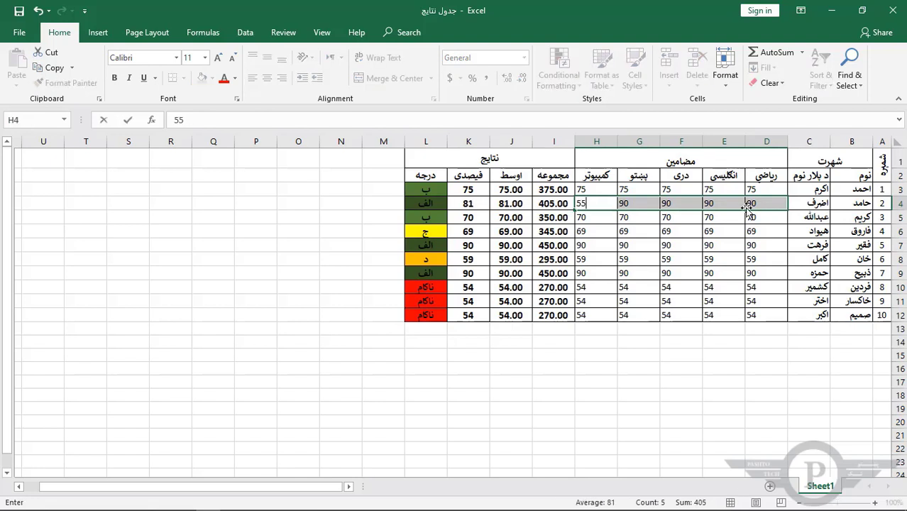
key(ctrl+Return)
click(438, 206)
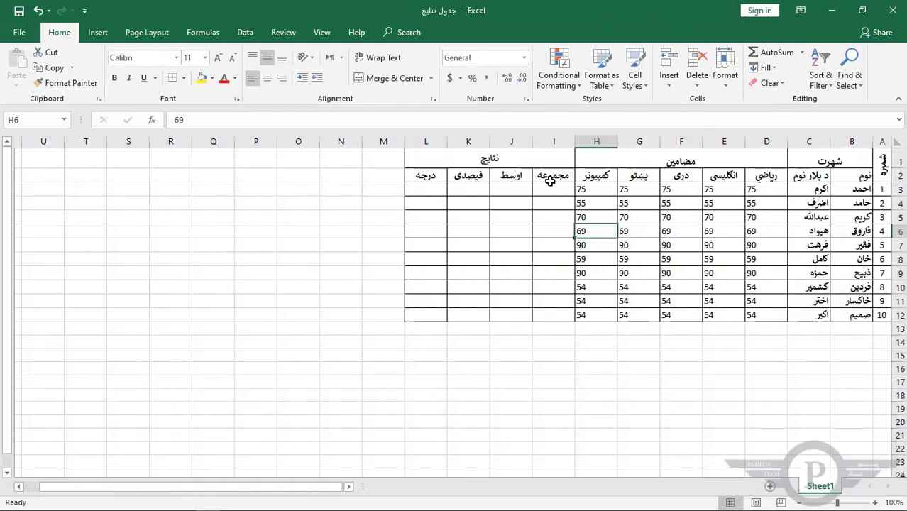
Step: Enter the formula =SUM(D3:H3) in I3 to total the first student's five subject scores
drag(551, 190, 437, 316)
drag(597, 190, 784, 189)
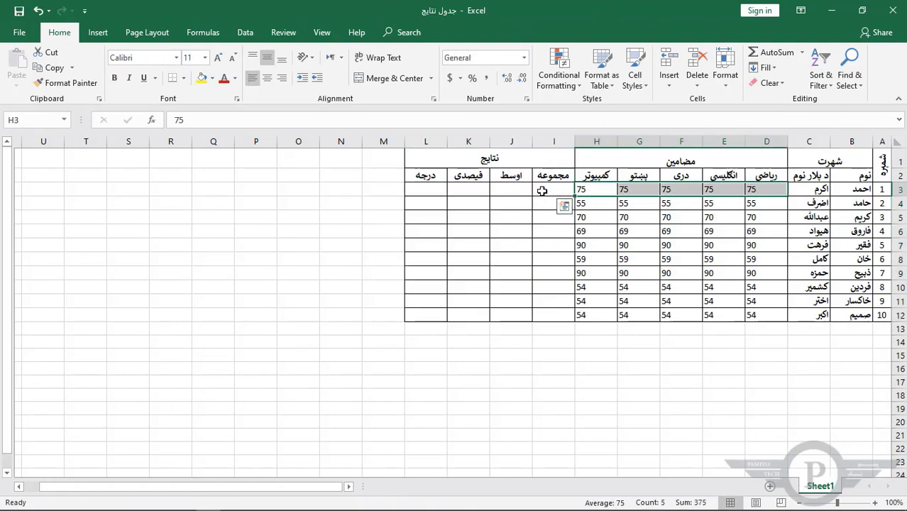
click(544, 192)
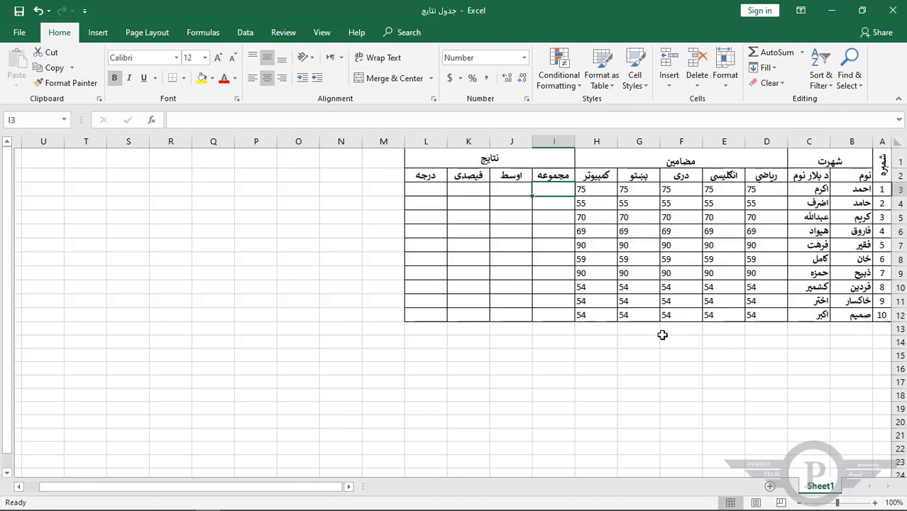
text(=)
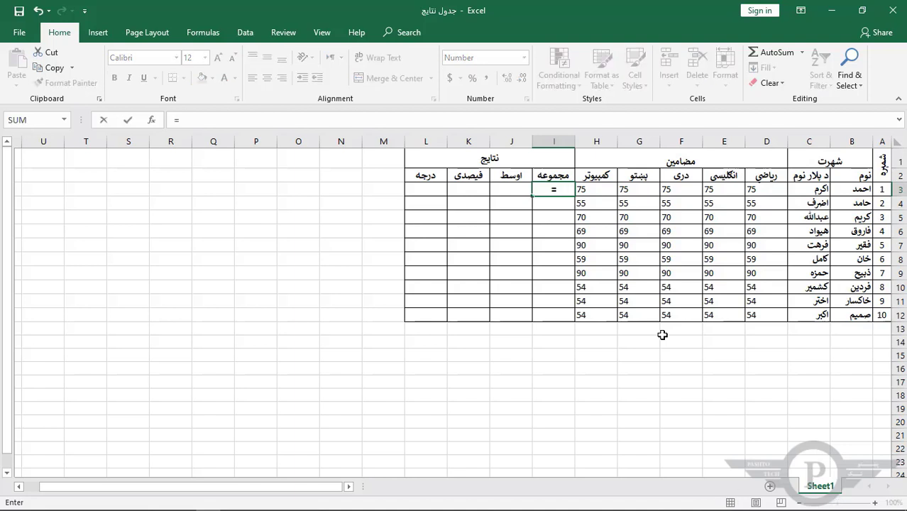
text(sum)
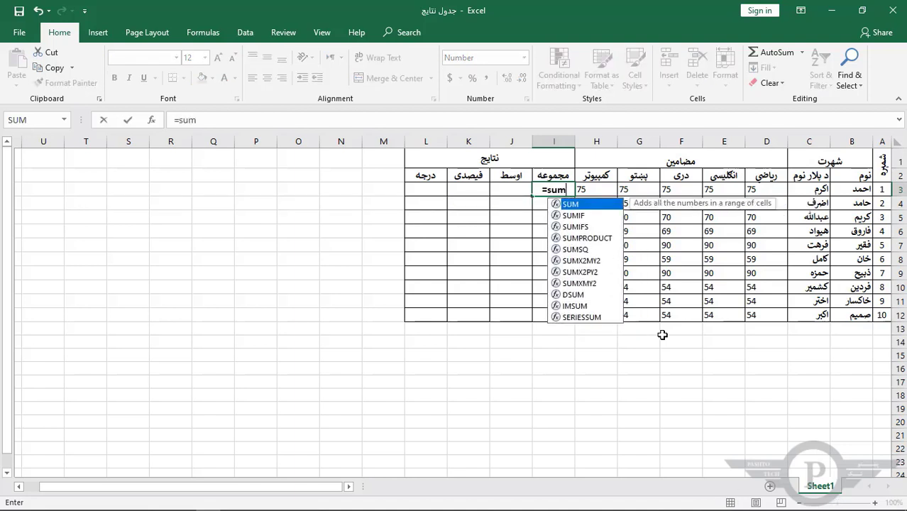
double_click(600, 207)
drag(581, 190, 752, 192)
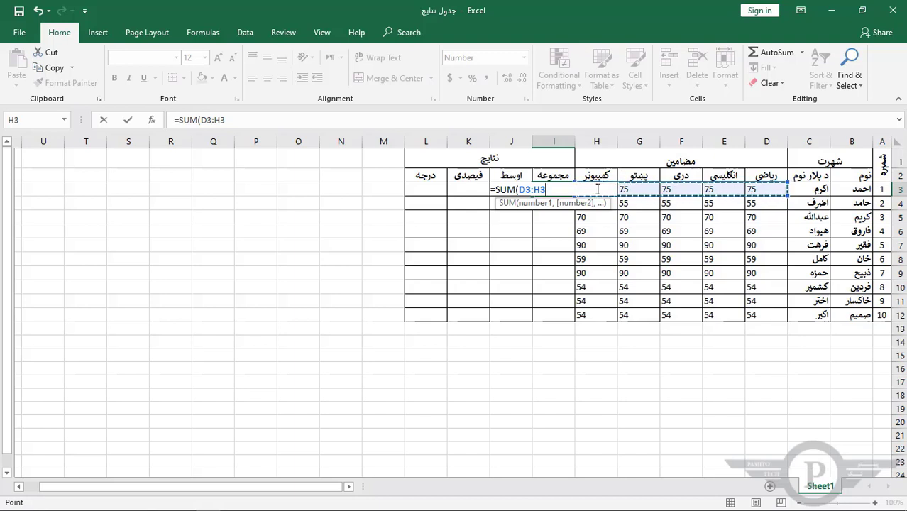
click(554, 190)
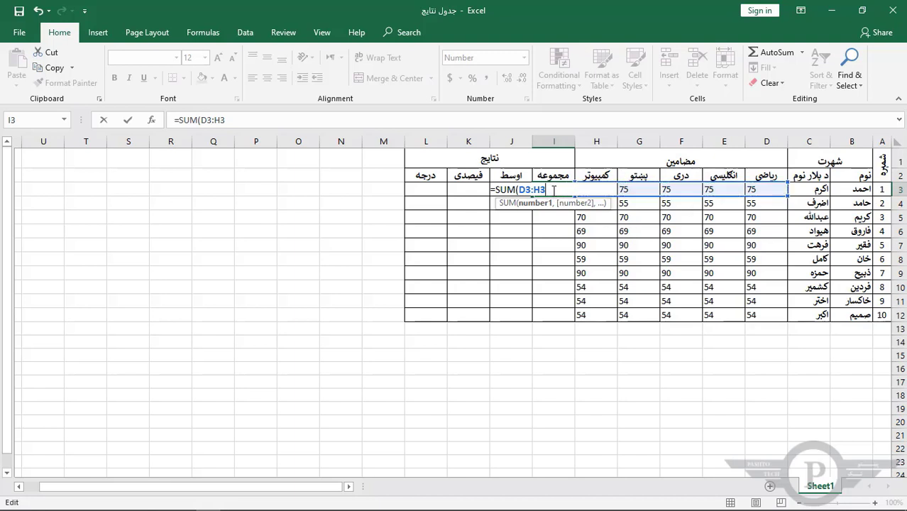
text())
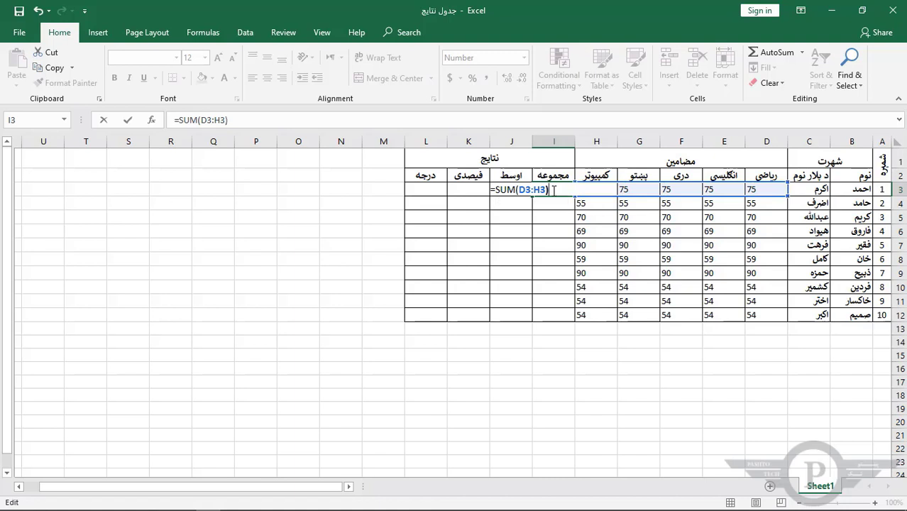
key(Tab)
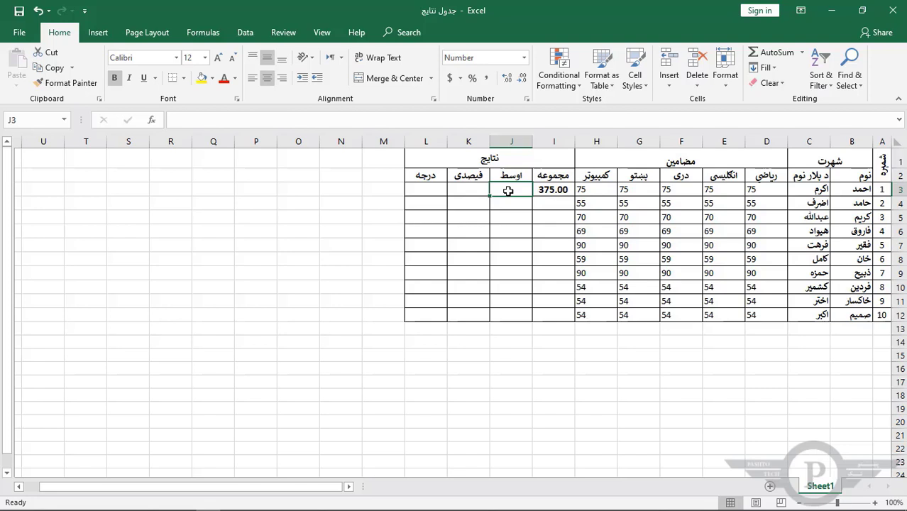
Step: Enter the formula =AVERAGE(D3:H3) in J3 to average the first student's subject scores
drag(583, 190, 754, 192)
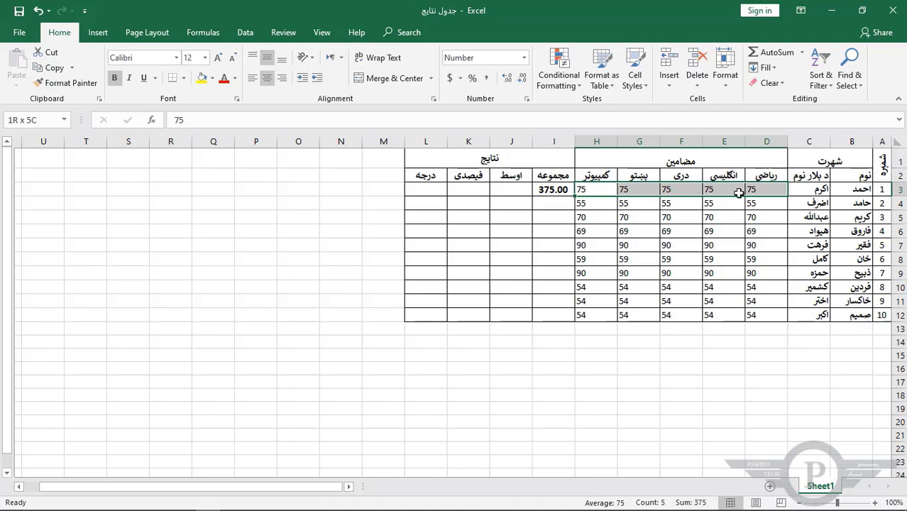
click(516, 191)
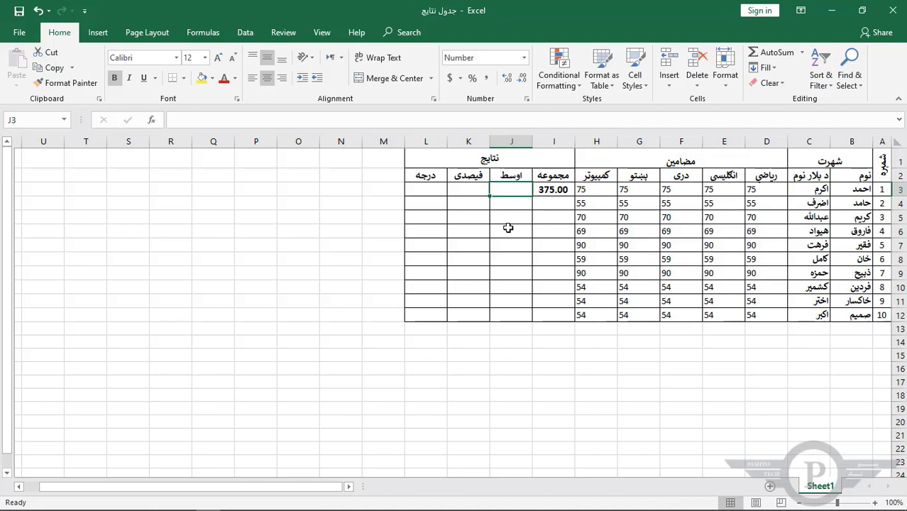
text(=)
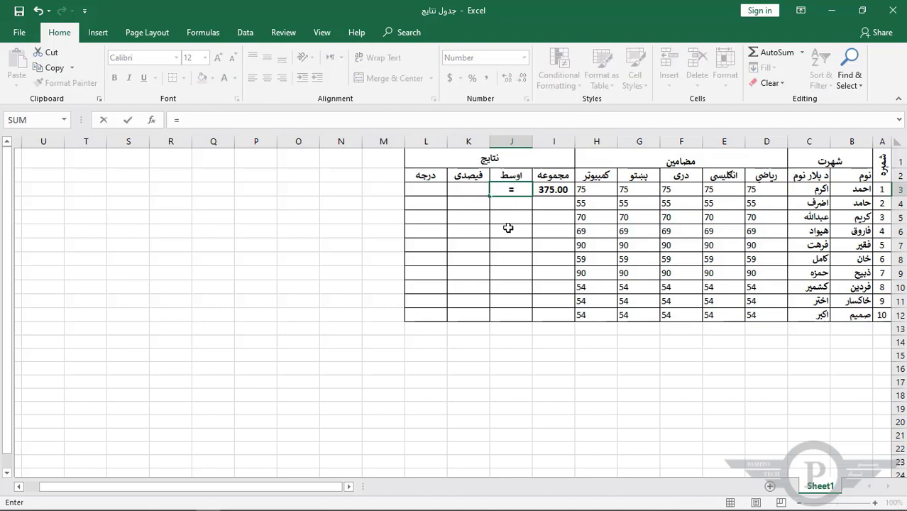
text(a)
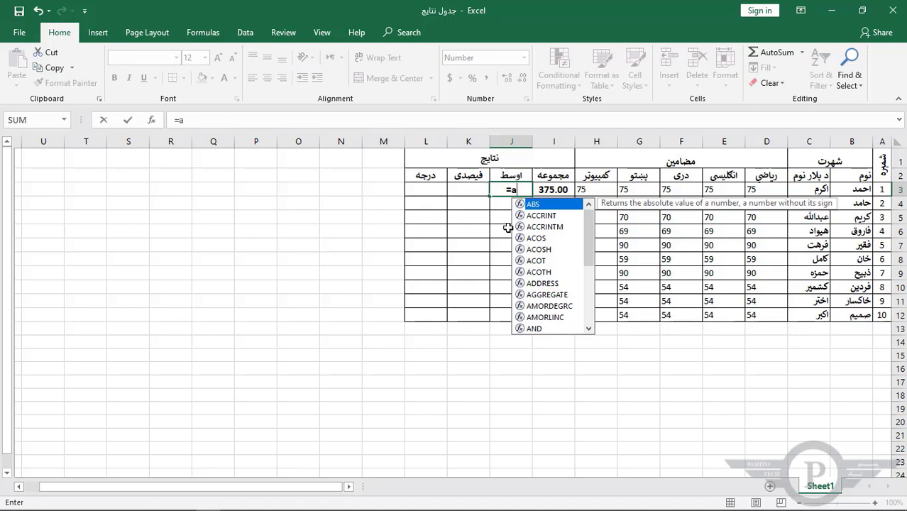
text(ver)
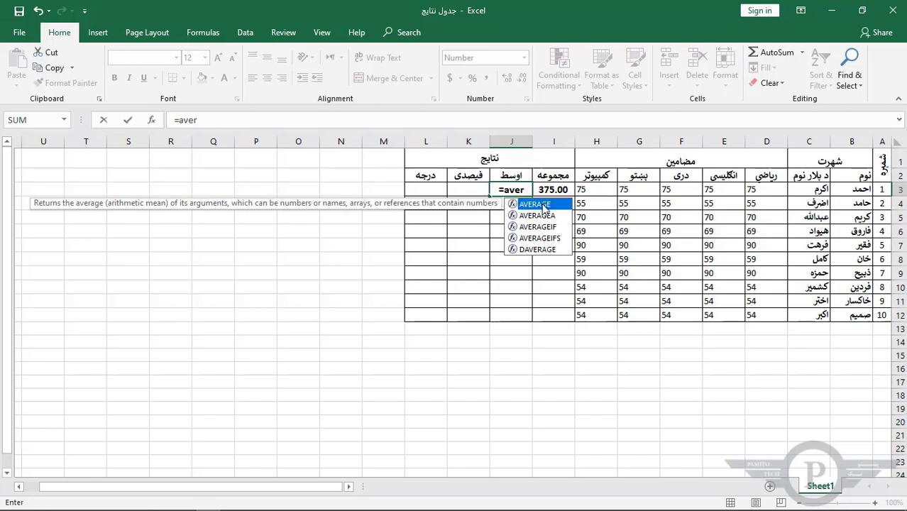
double_click(536, 205)
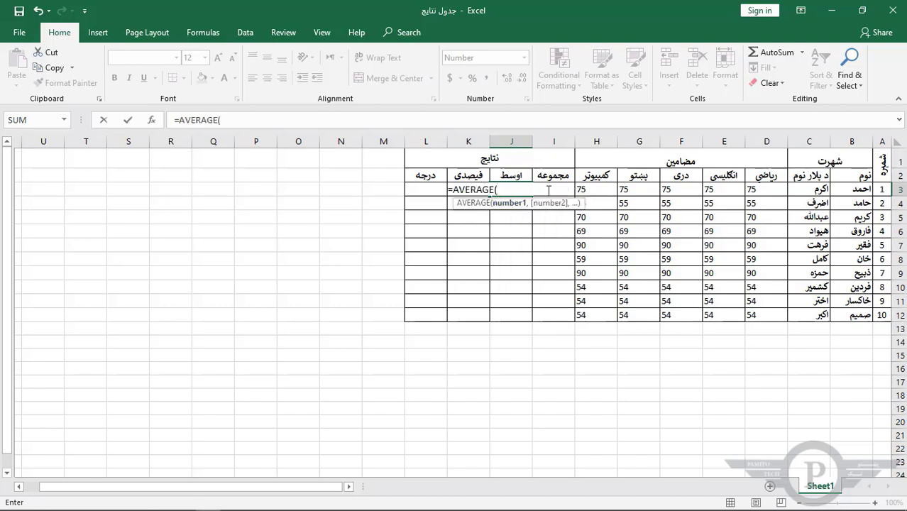
click(584, 191)
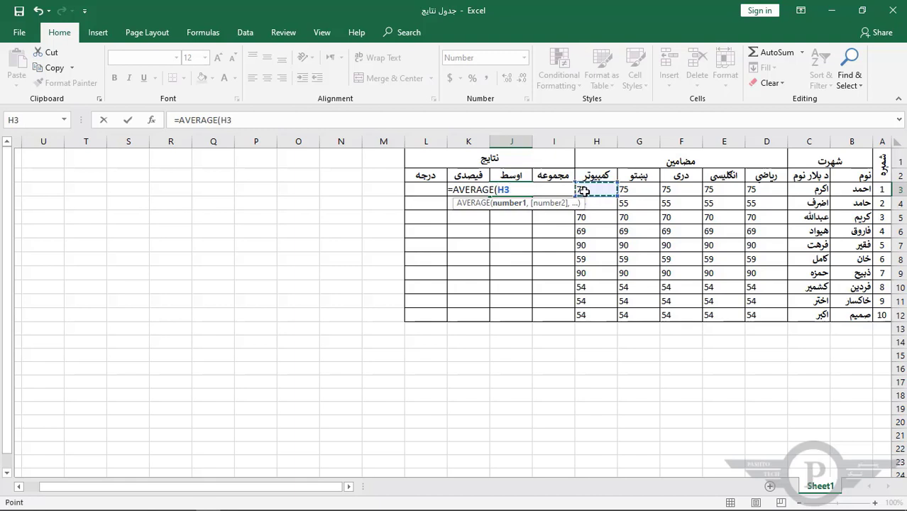
drag(584, 191, 751, 193)
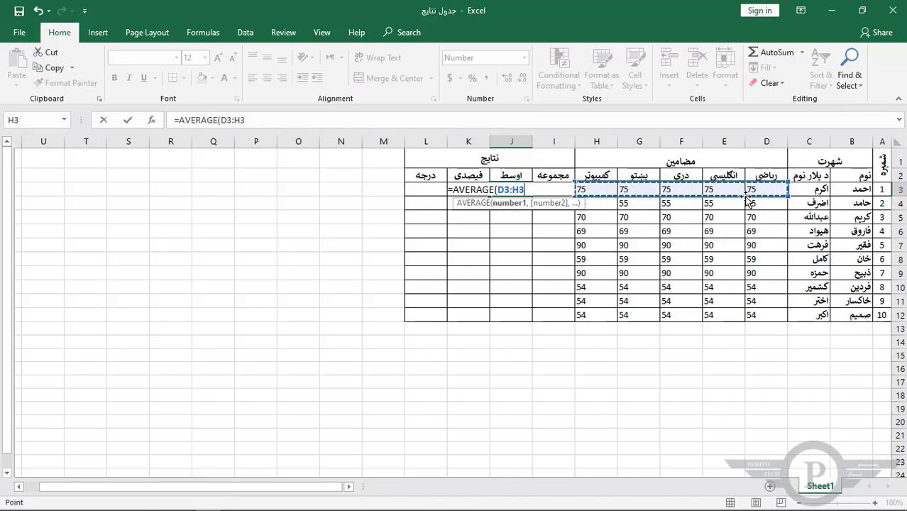
text())
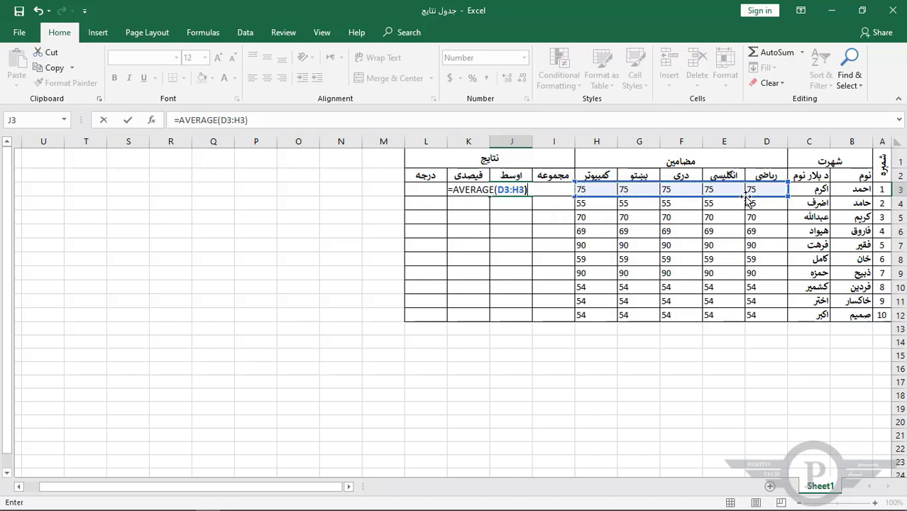
key(Tab)
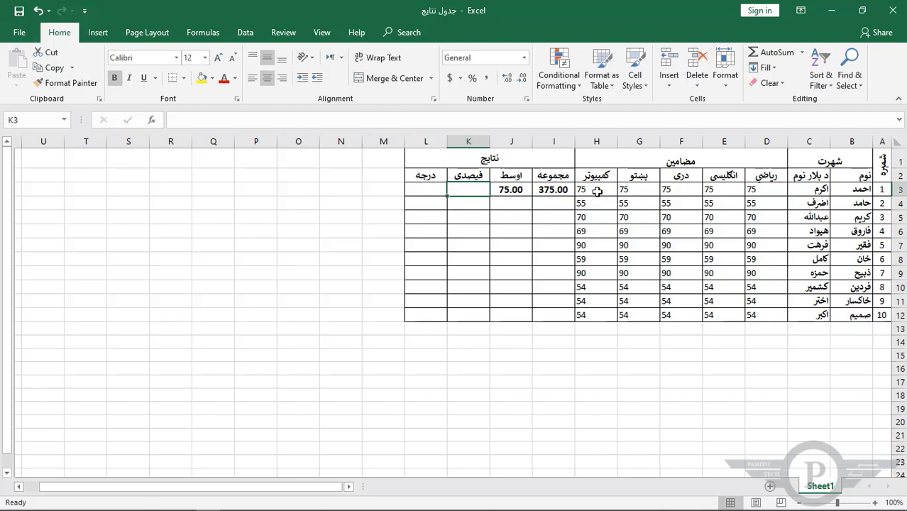
Step: Enter the percentage formula =I3*100/500 in K3 for the first student
click(562, 189)
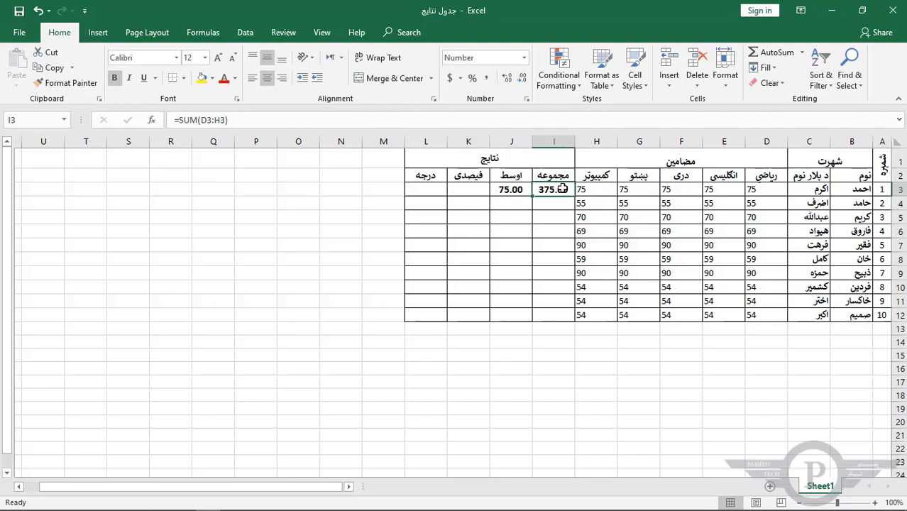
click(470, 189)
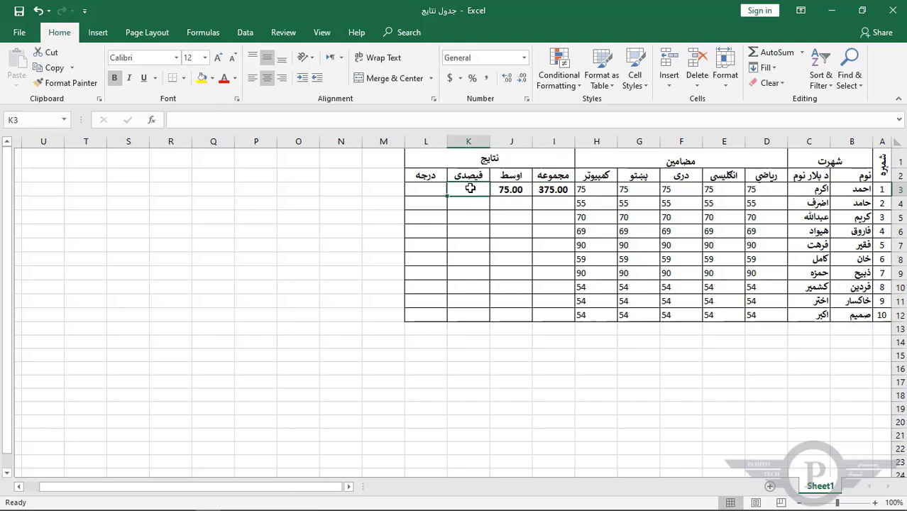
text(=)
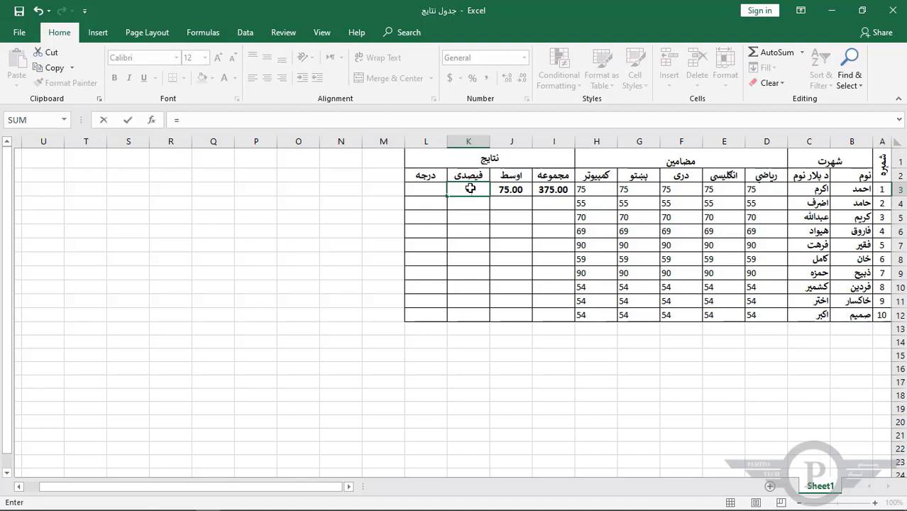
click(556, 189)
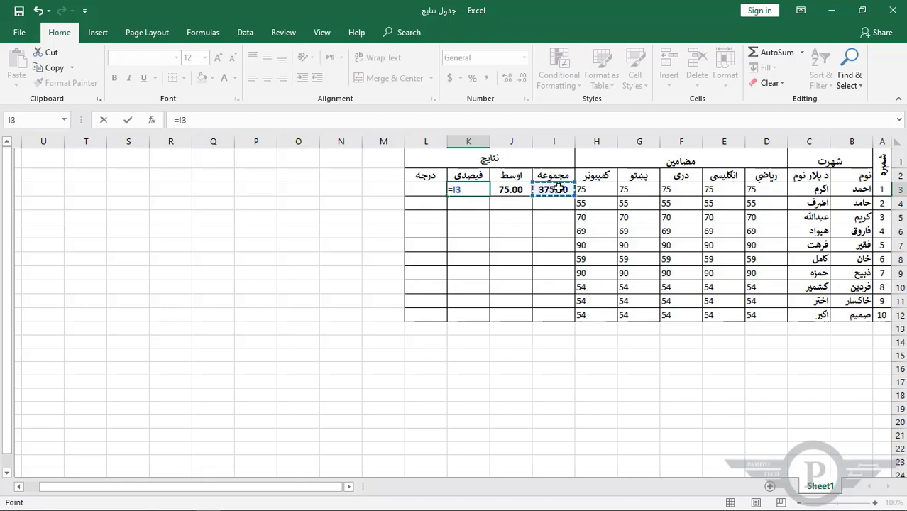
text(*100)
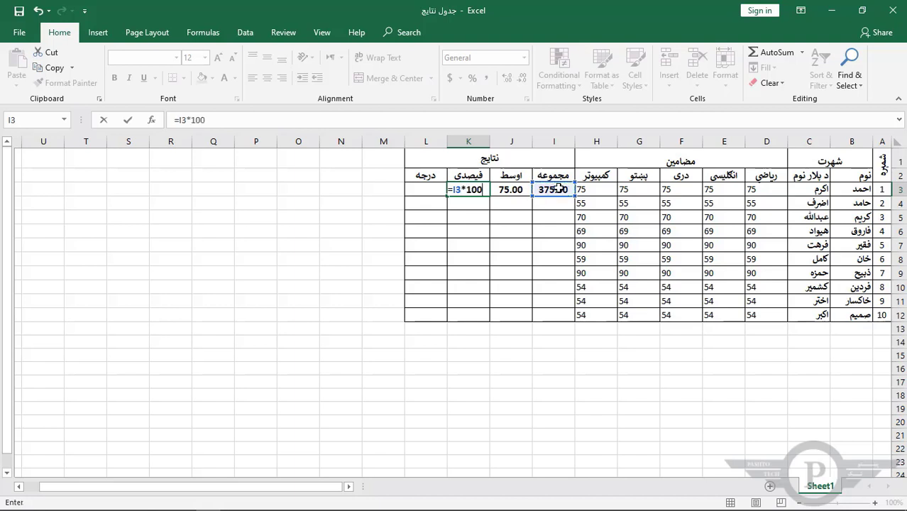
text(/)
text(500)
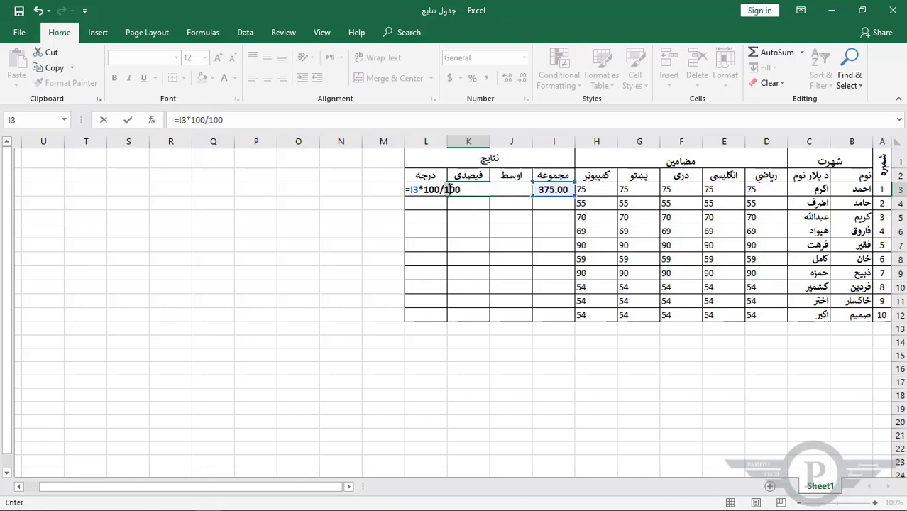
click(450, 190)
key(Tab)
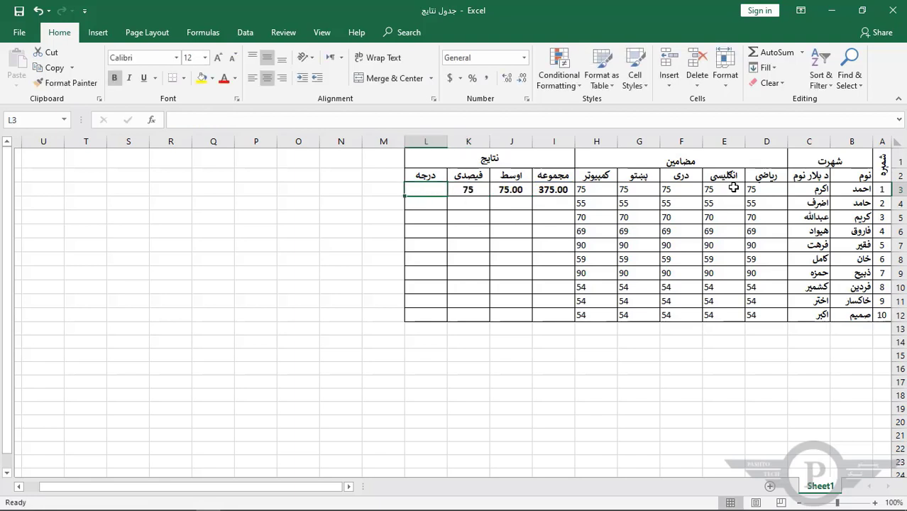
click(476, 190)
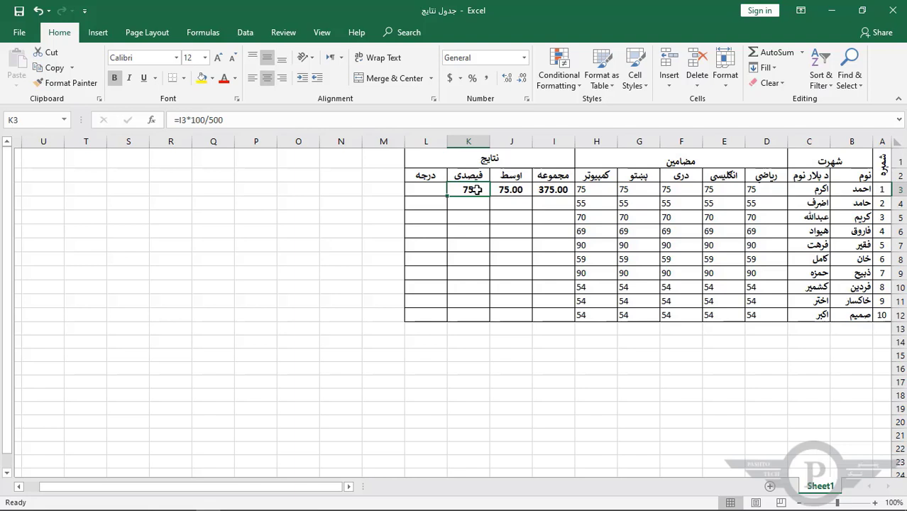
Step: Begin the first student's grade formula in L3 with an IF that returns "A" when J3>=80
drag(821, 188, 589, 187)
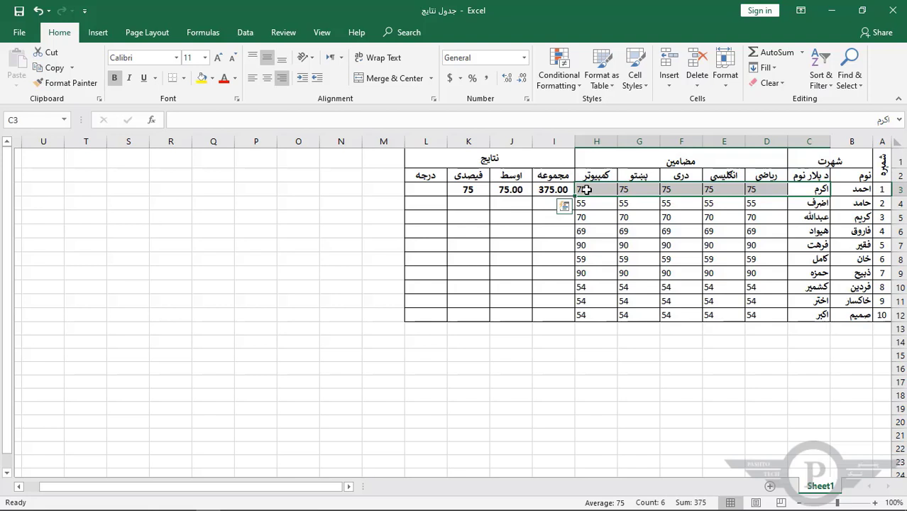
click(438, 190)
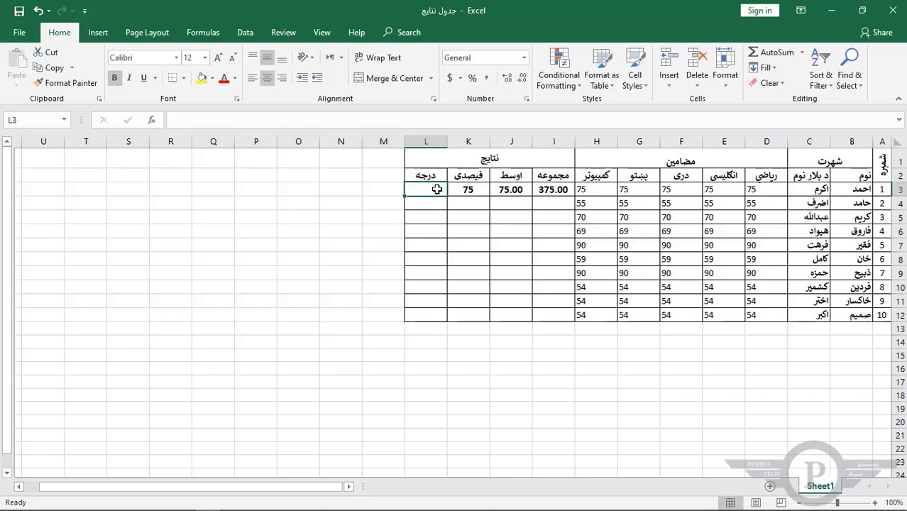
text(=)
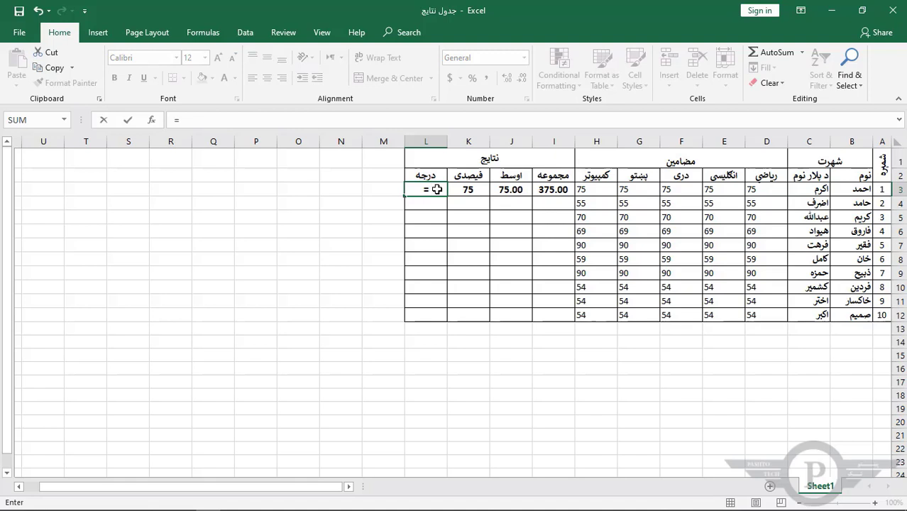
text(if)
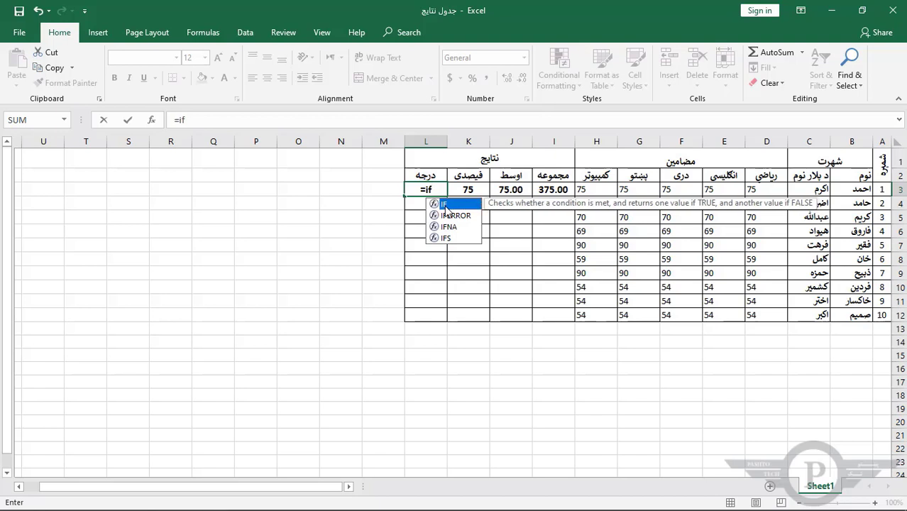
click(226, 119)
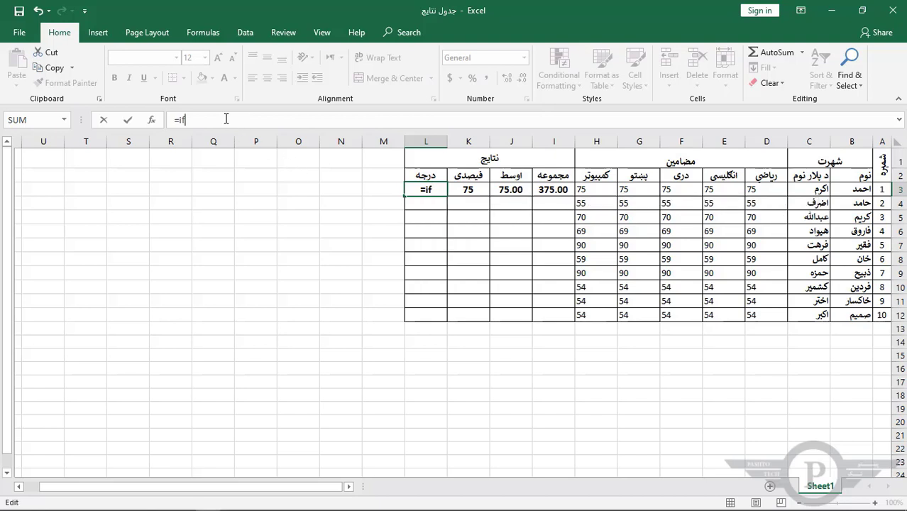
text(()
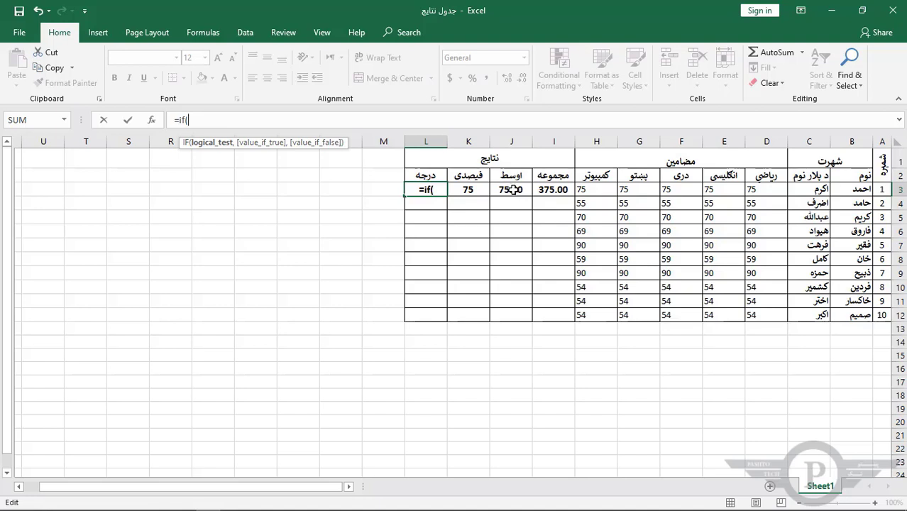
click(513, 189)
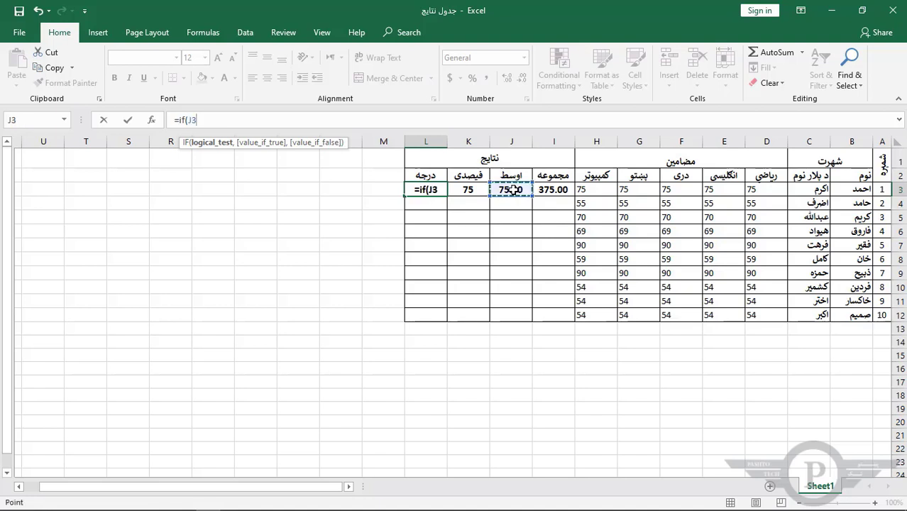
text(>)
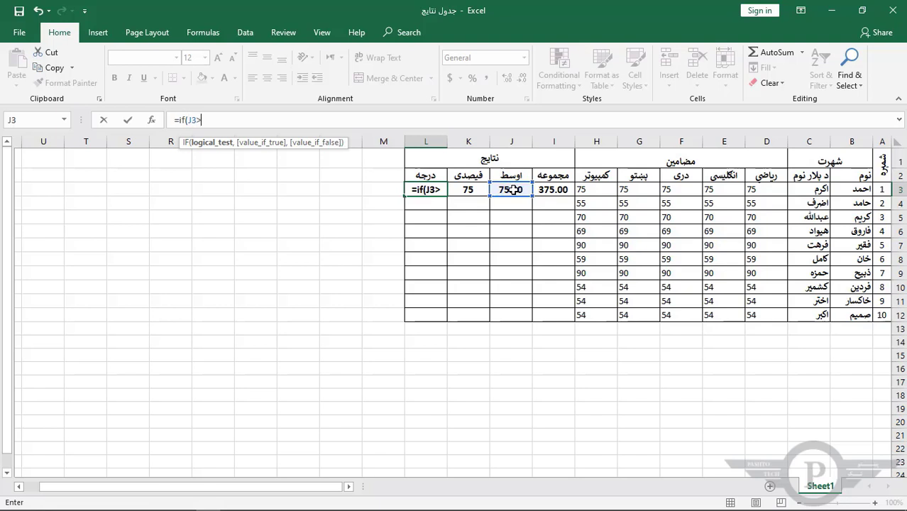
text(=80,")
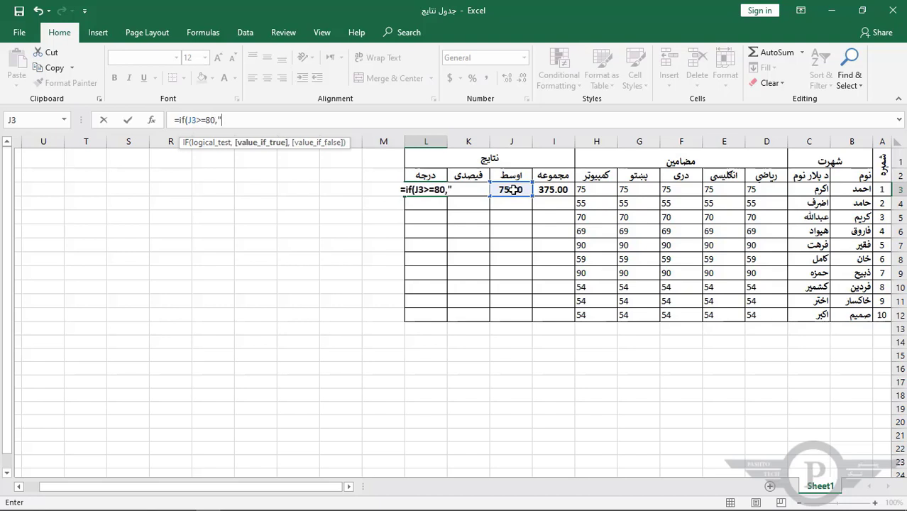
text(A")
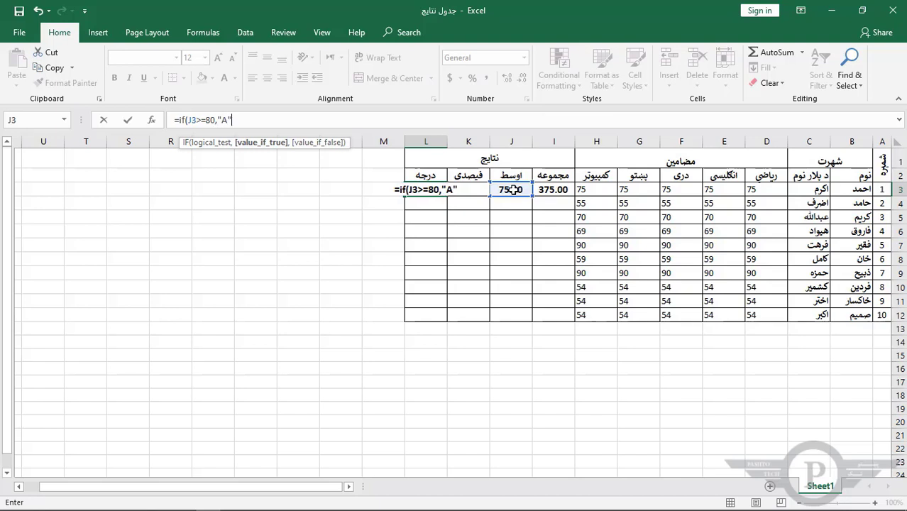
Step: Add a nested IF to the L3 grade formula that returns "B" when J3>=70
text(,)
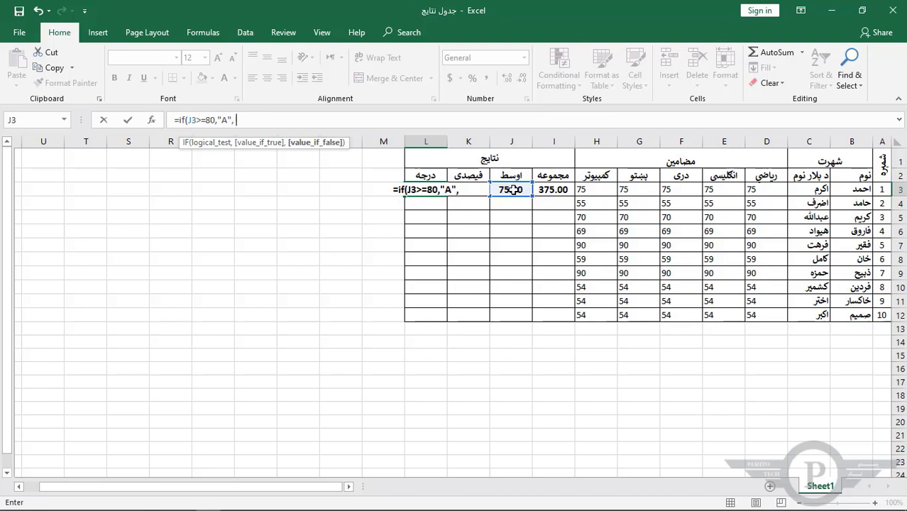
text( if)
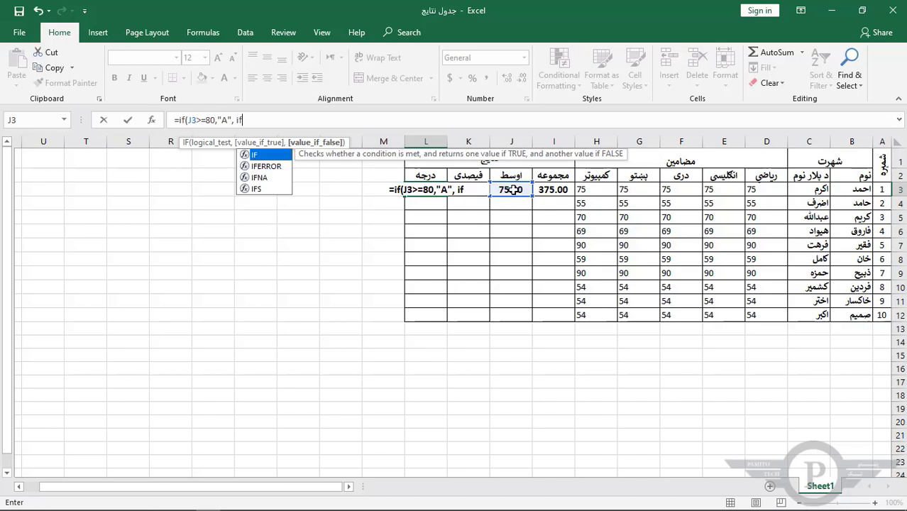
key(Tab)
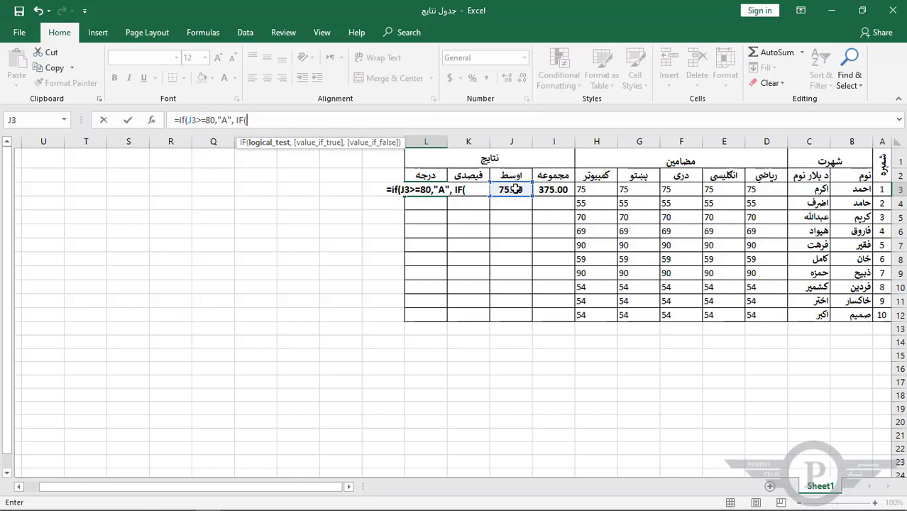
click(516, 191)
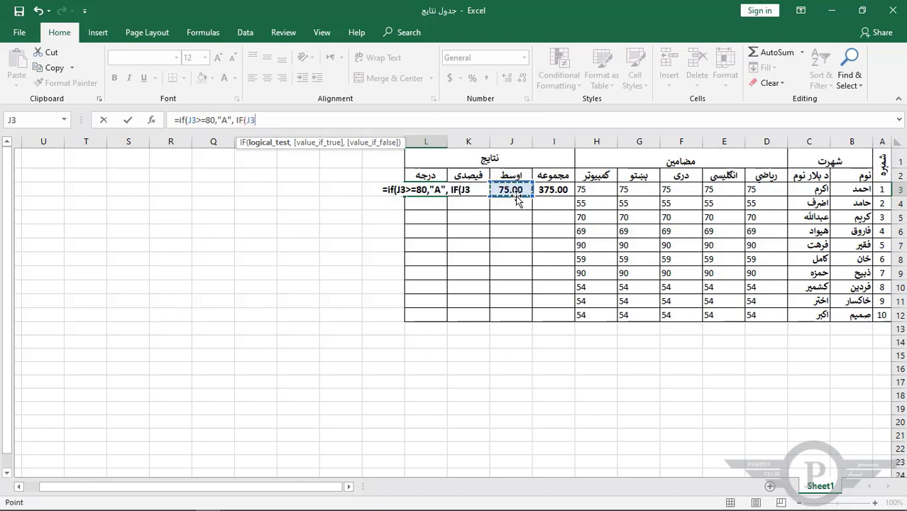
text(>)
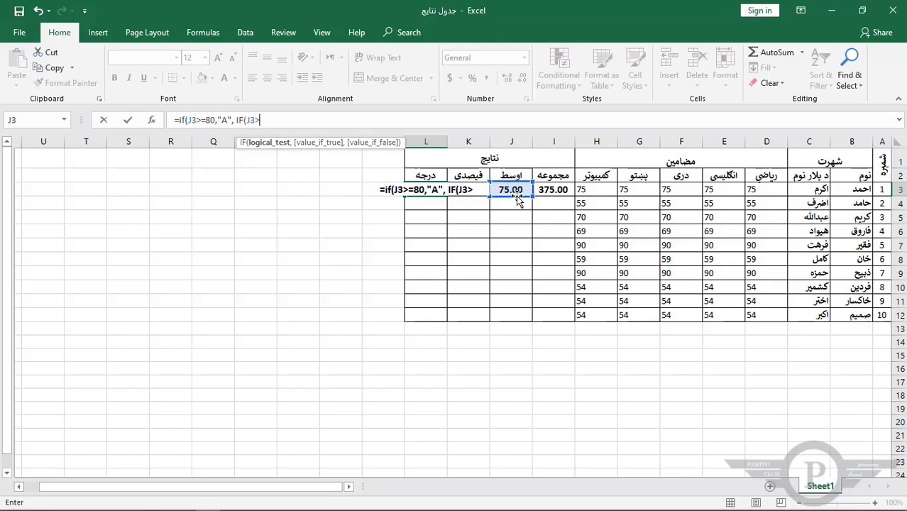
text(=)
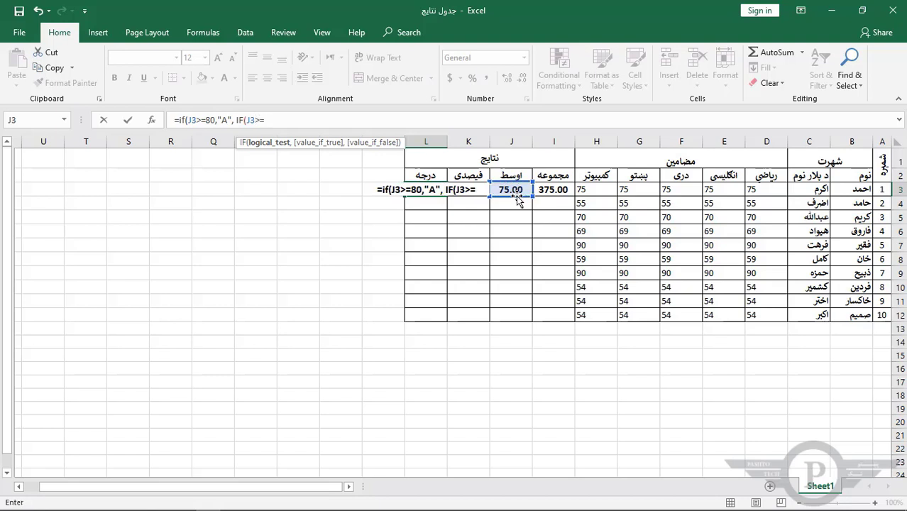
text(70)
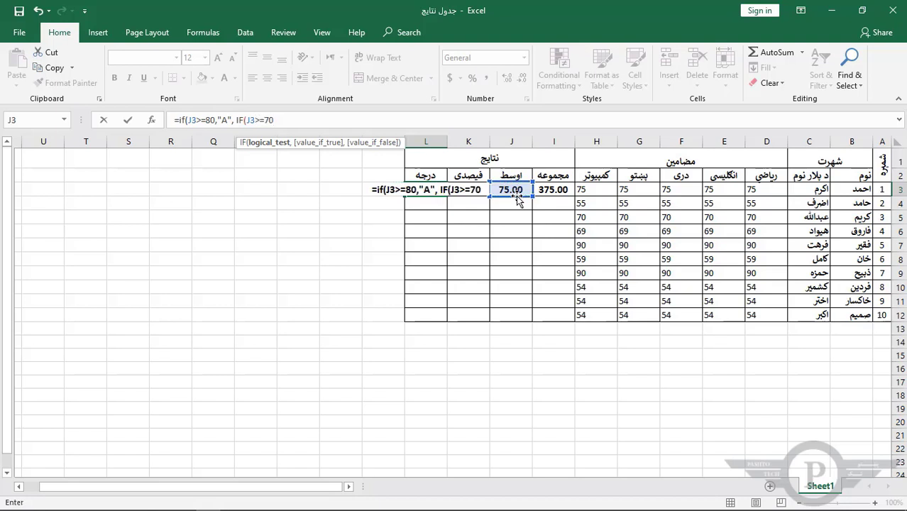
text(,")
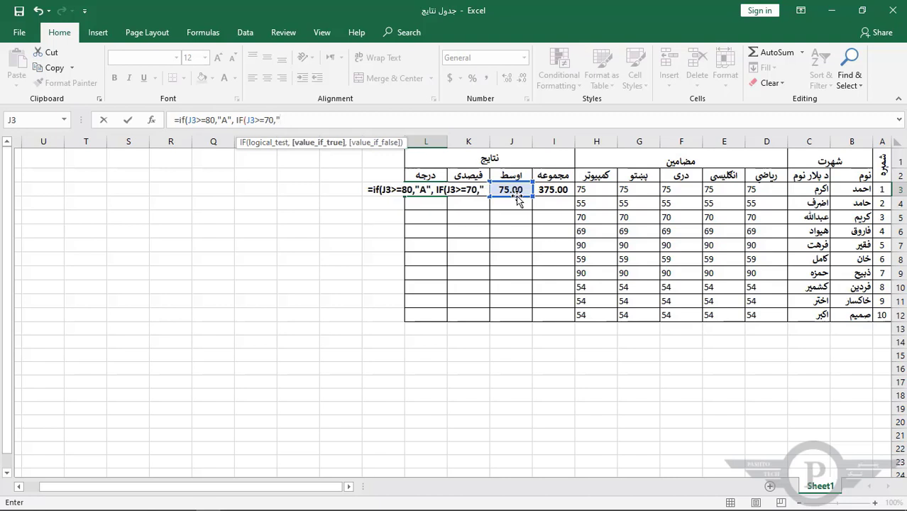
text(b)
key(BackSpace)
text(B")
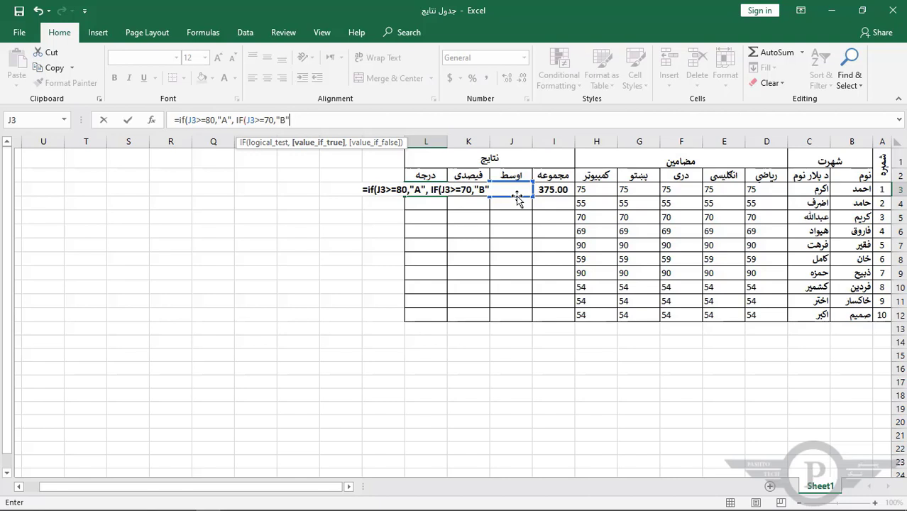
Step: Nest a third IF in the L3 grade formula that returns "C" when J3>=60
text(, if)
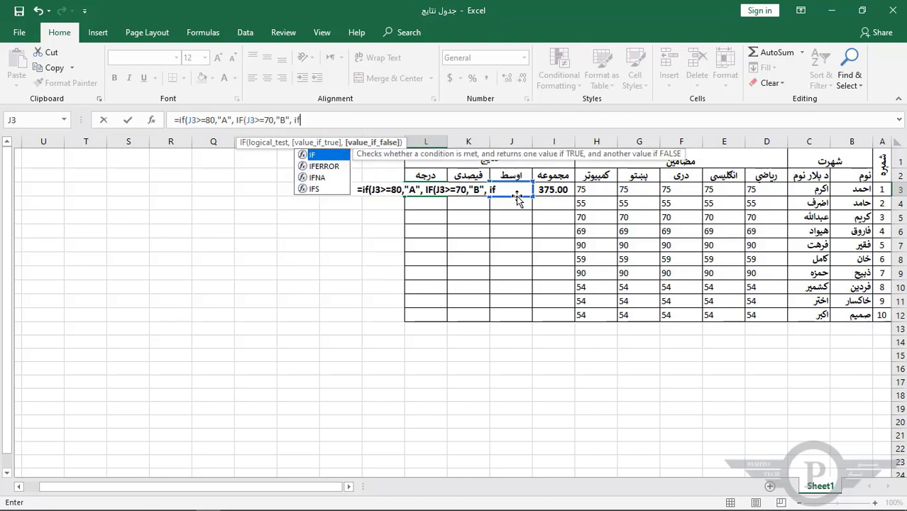
key(Tab)
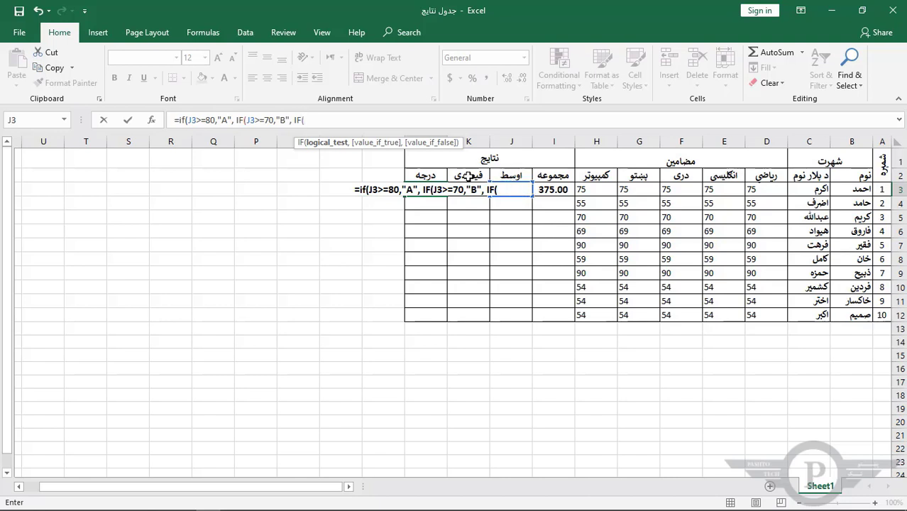
text(J)
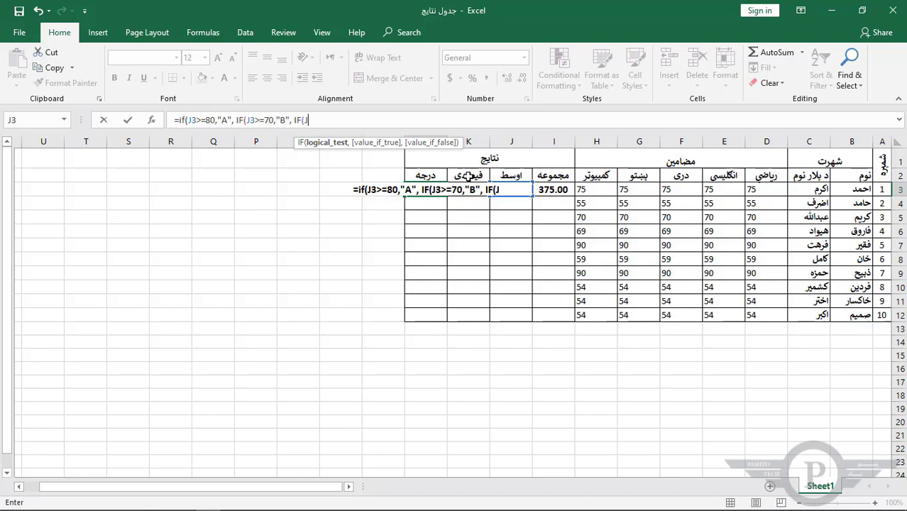
text(3)
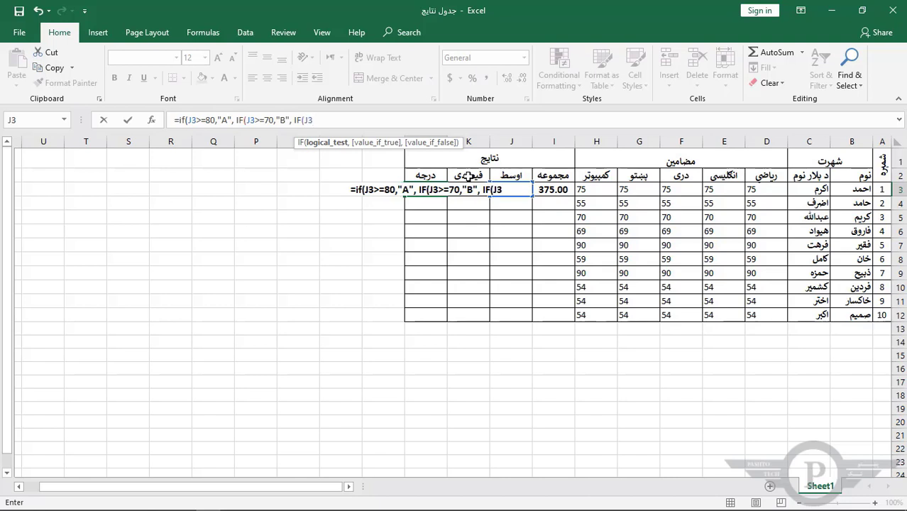
text(>)
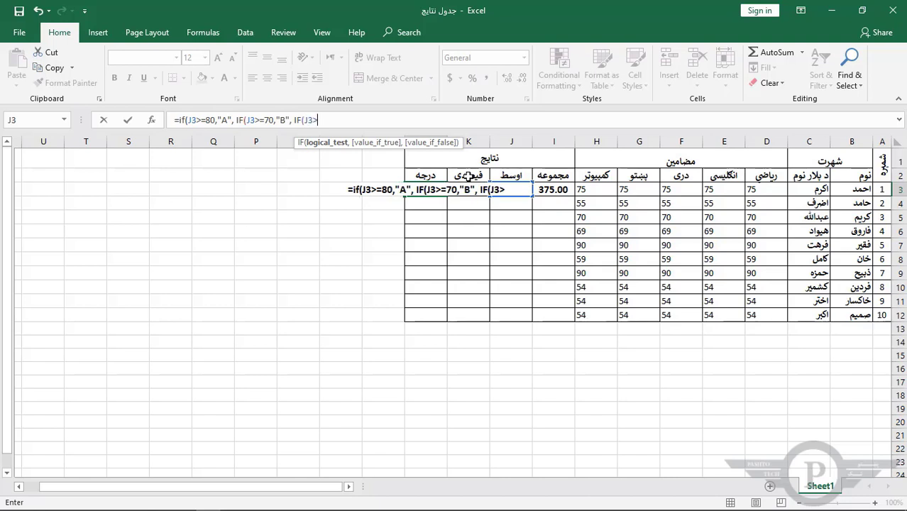
text(60)
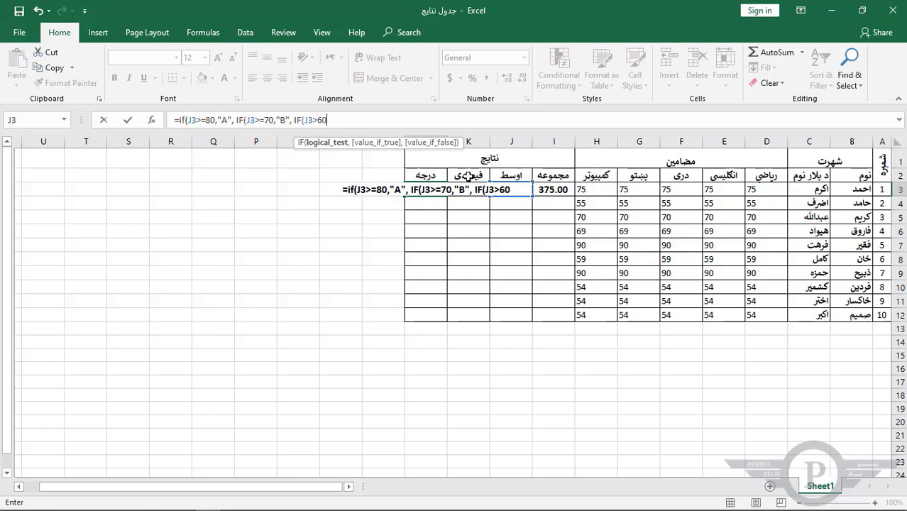
key(BackSpace)
key(BackSpace)
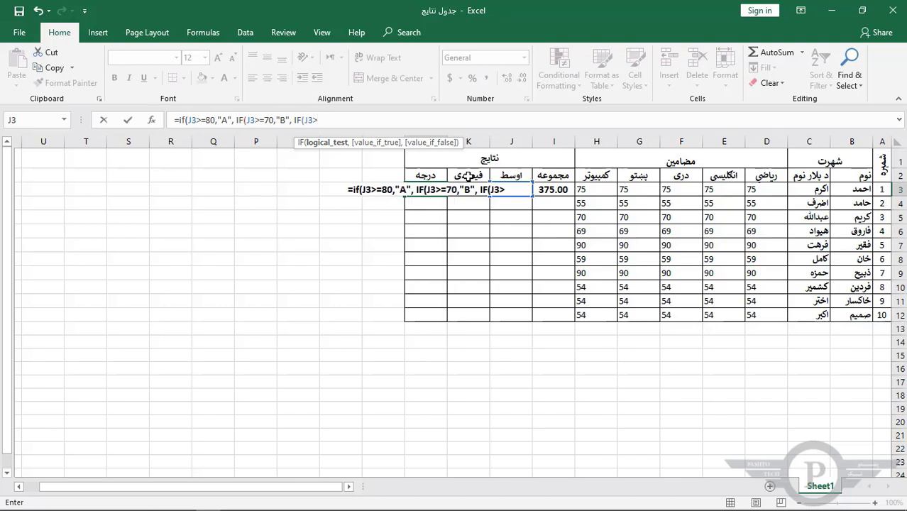
text(=60)
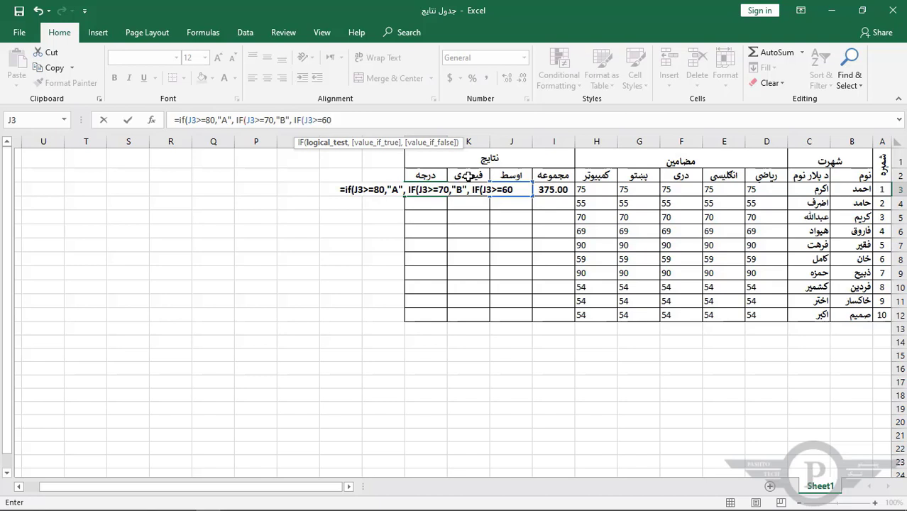
text(,")
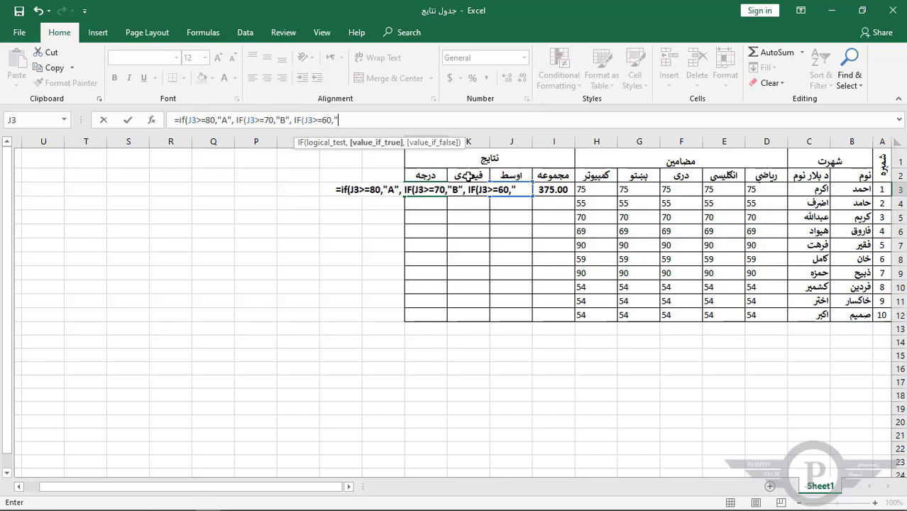
text(C")
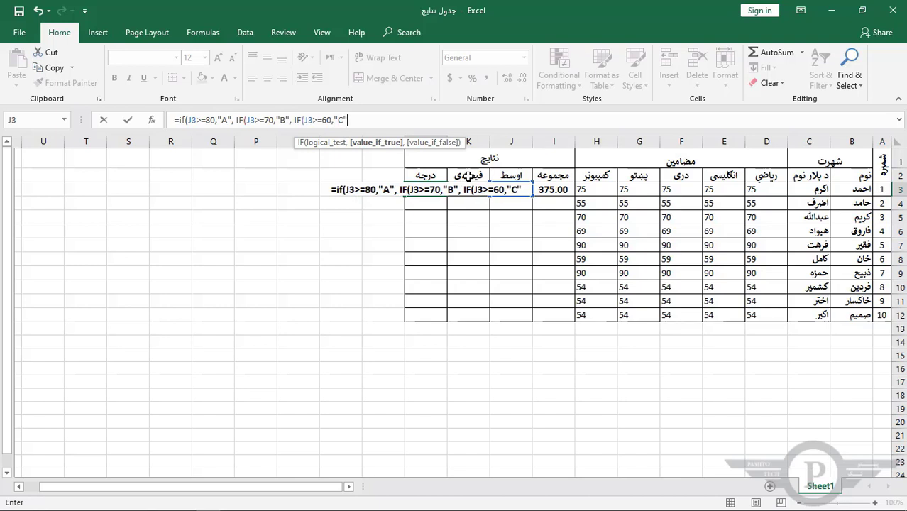
Step: Nest a fourth IF in the L3 grade formula that returns "D" when J3>=55
text(, )
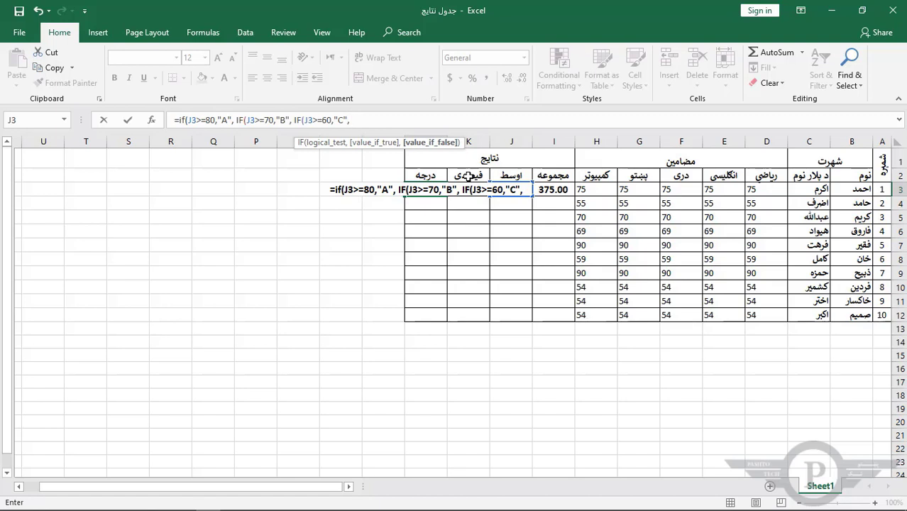
text(I)
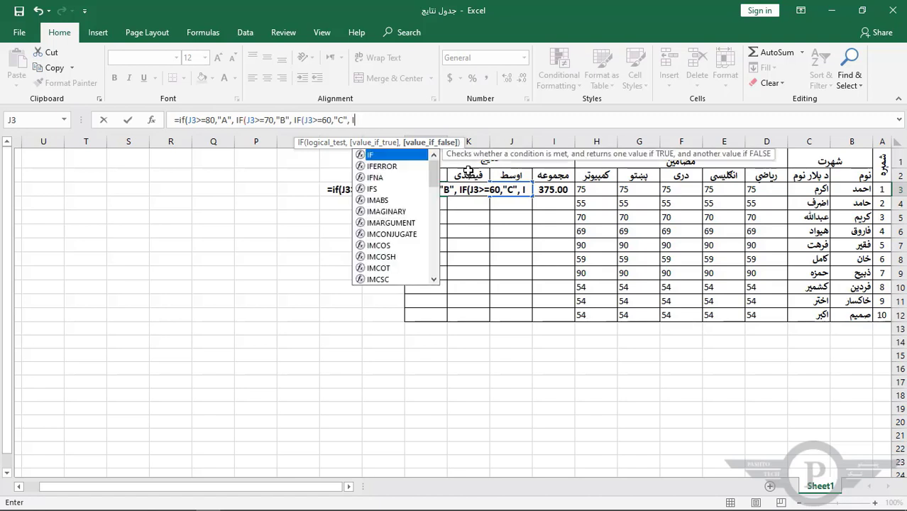
double_click(411, 156)
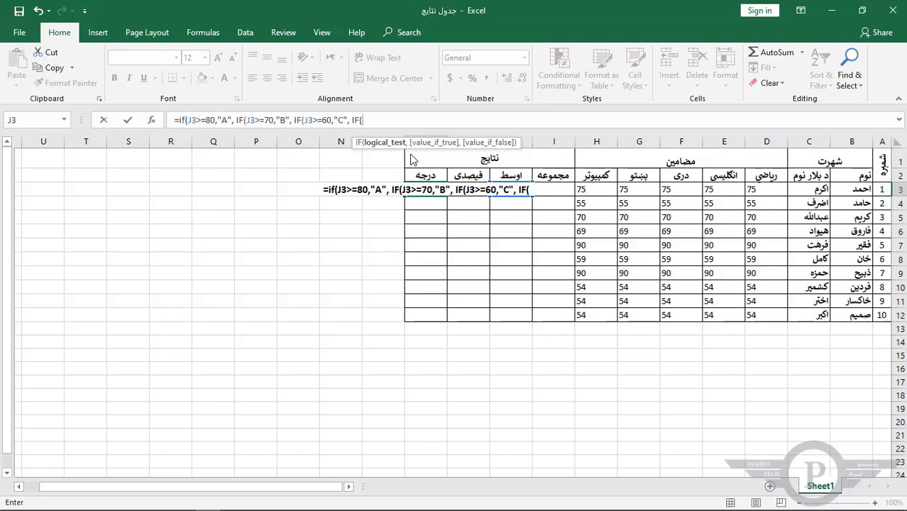
text(J)
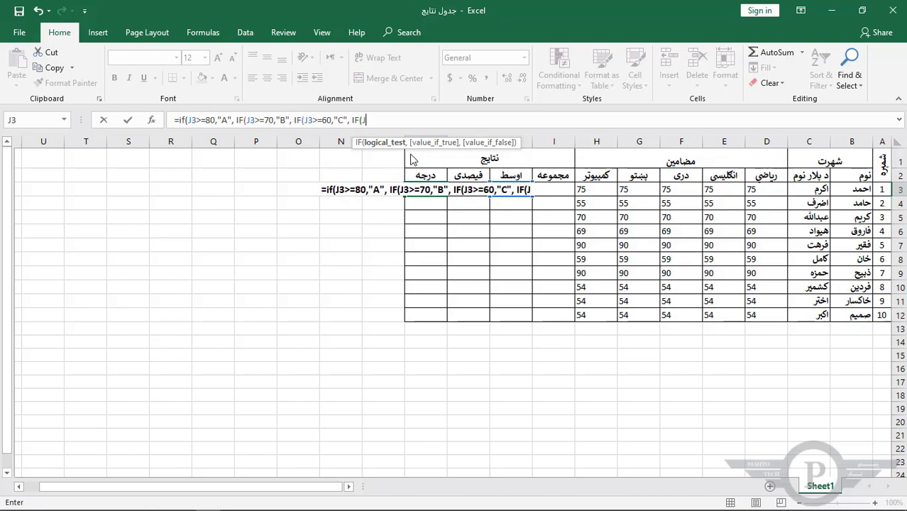
text(3)
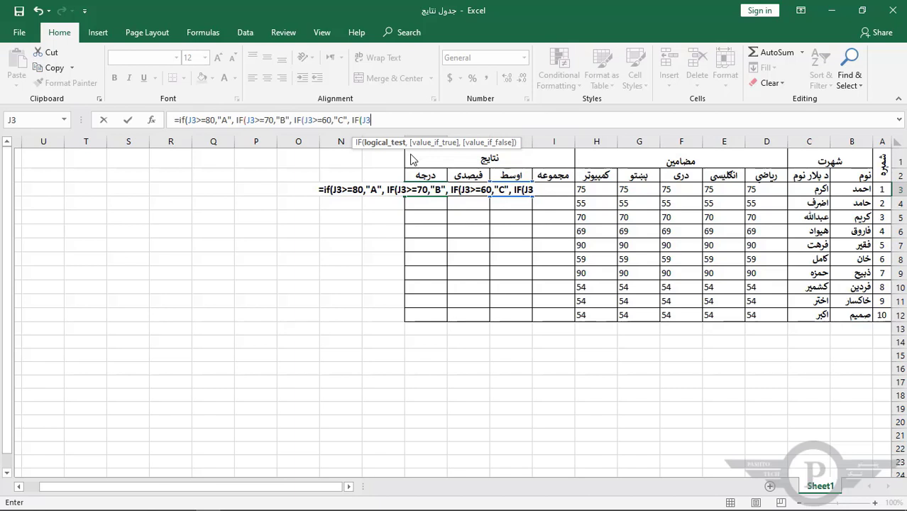
text(>=)
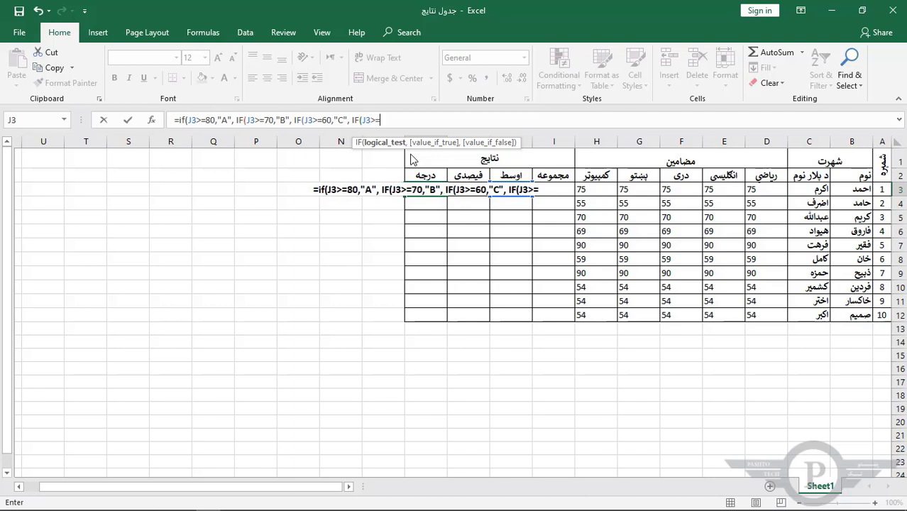
text(55)
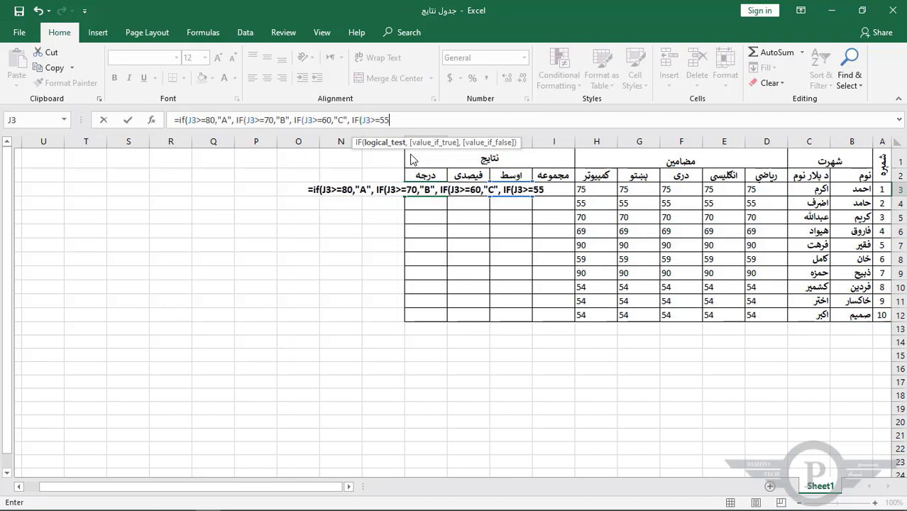
text(,)
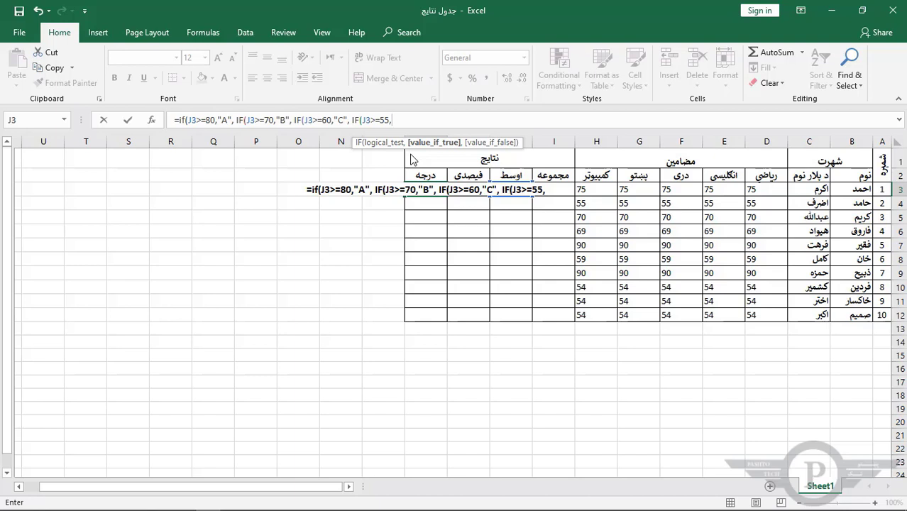
text(")
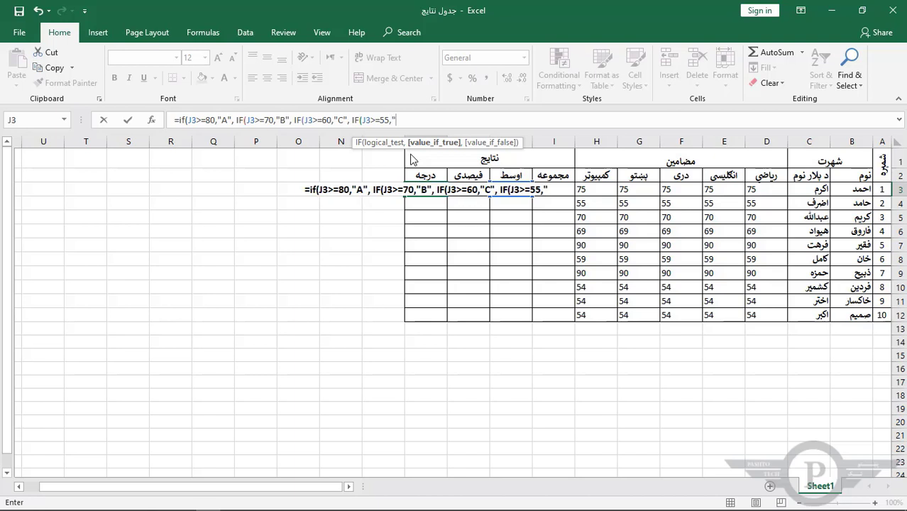
text(D")
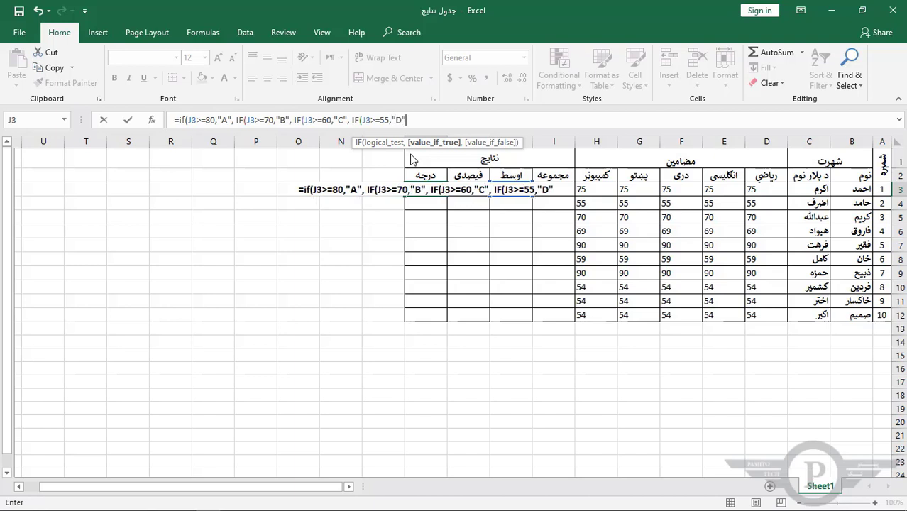
Step: Nest a fifth IF in the L3 grade formula that returns "Fail" when J3<55
text(,)
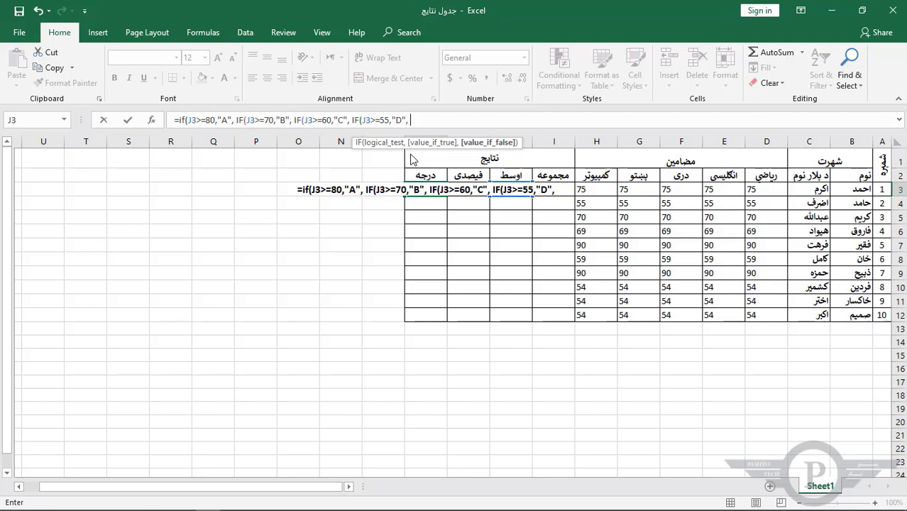
text( if)
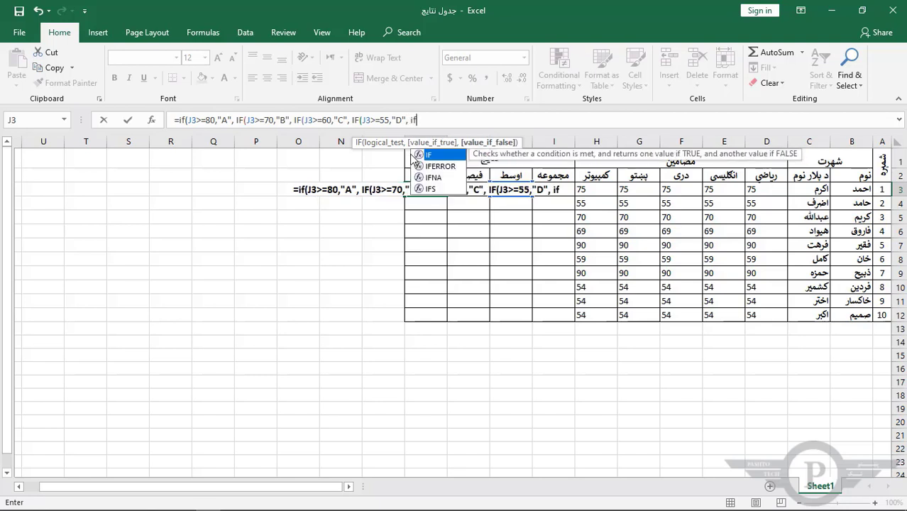
key(Tab)
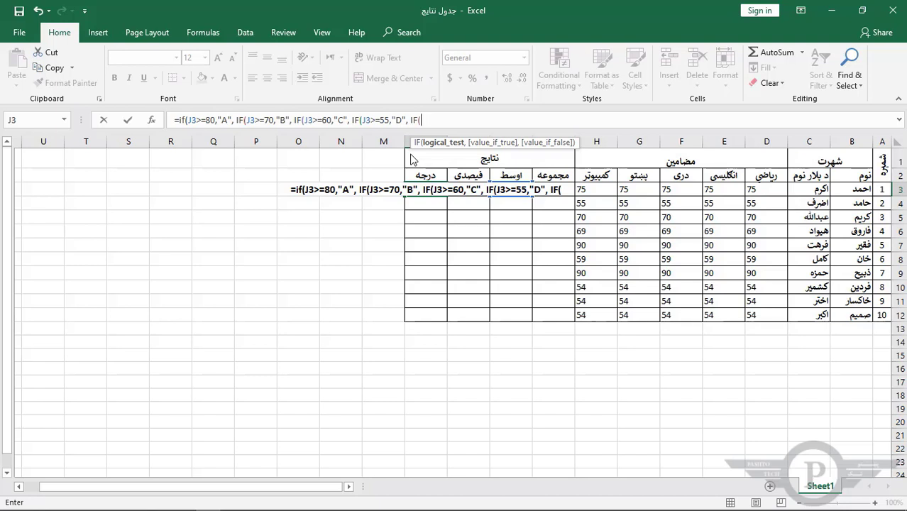
text(J)
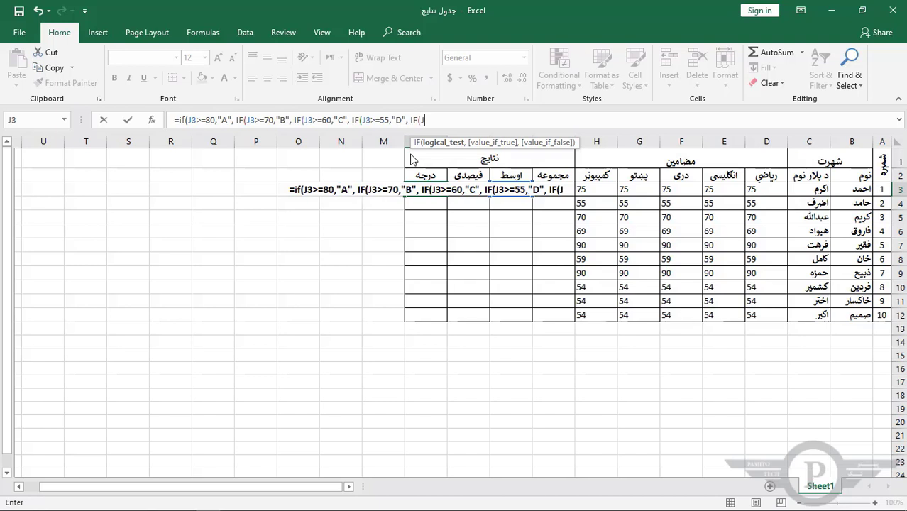
text(3)
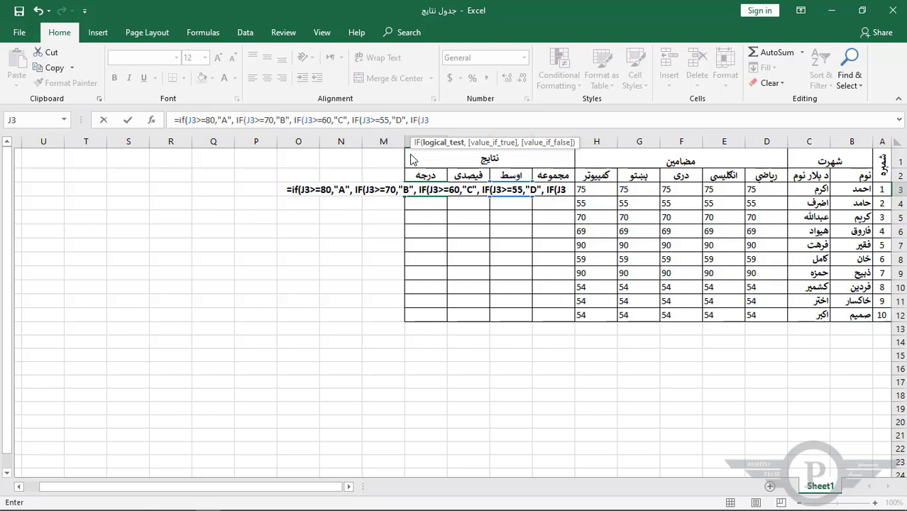
text(<)
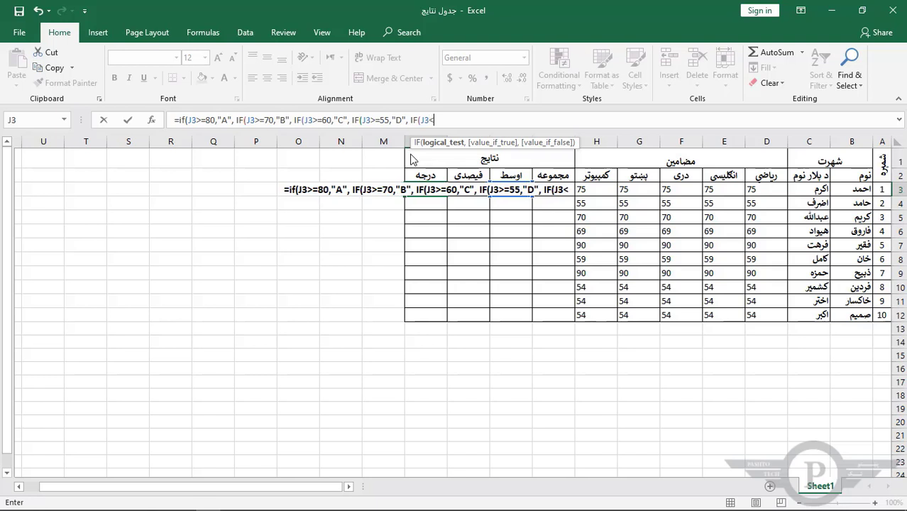
text(55)
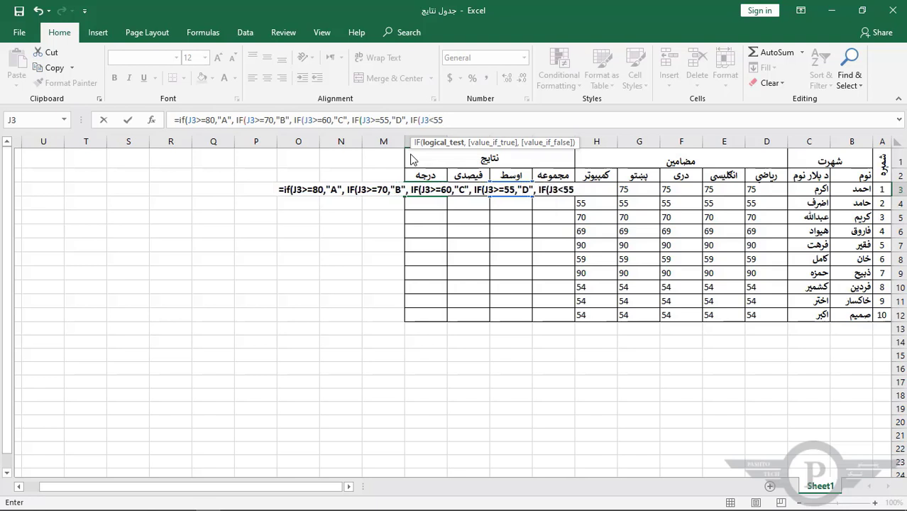
text(,)
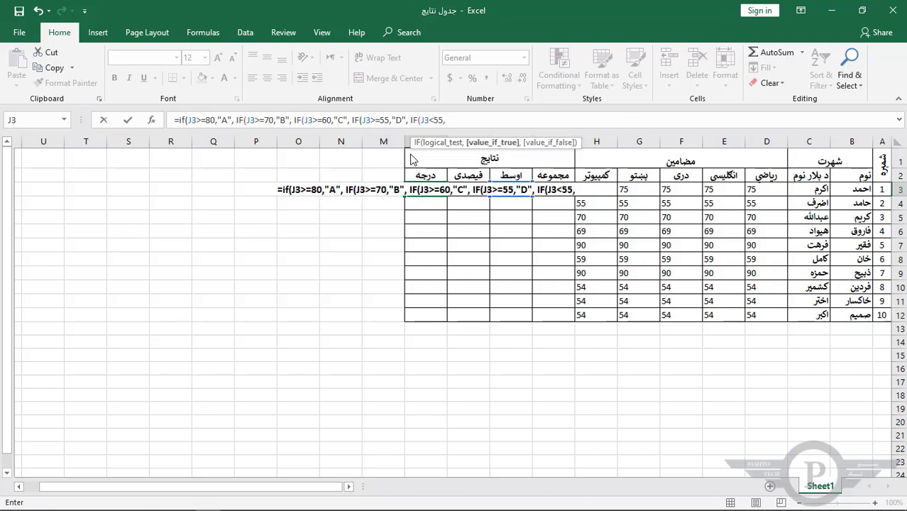
text(")
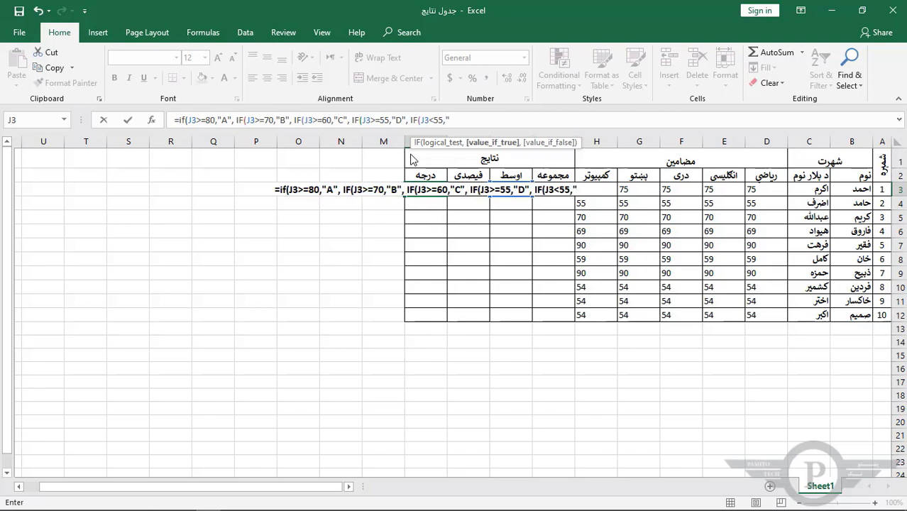
text(Fai)
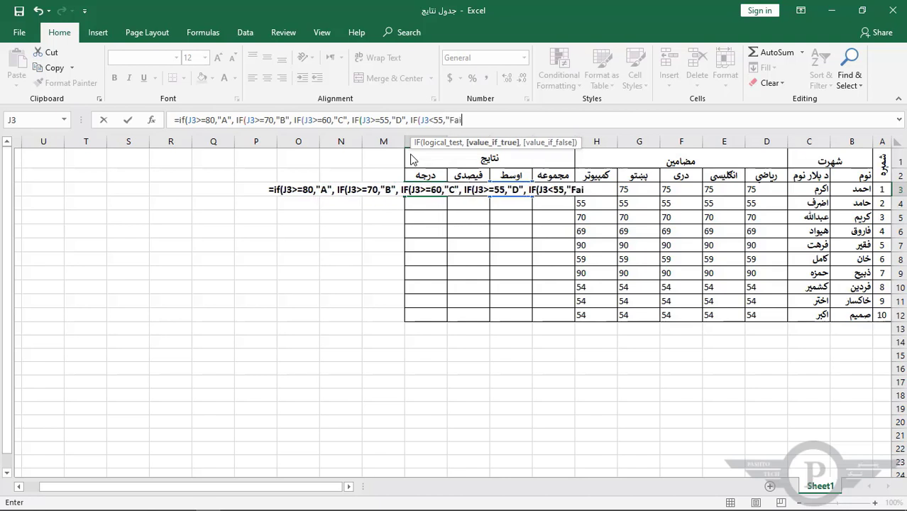
text(l")
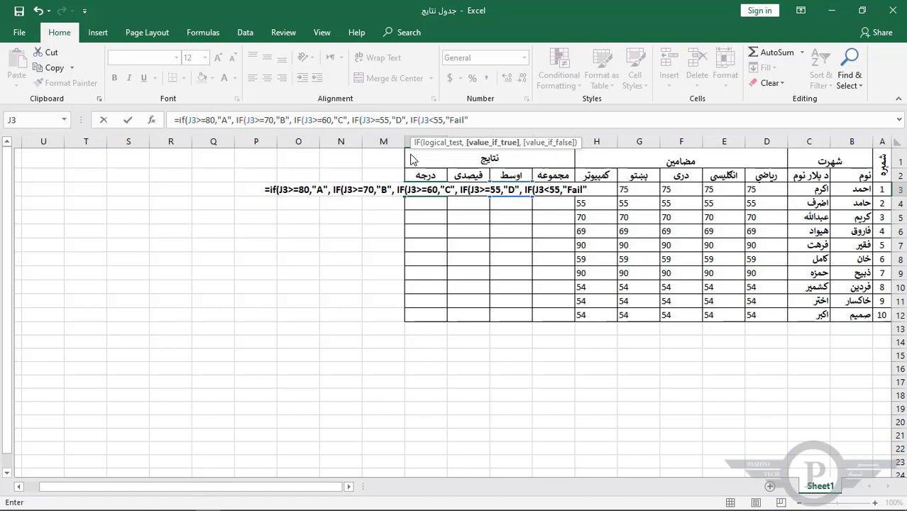
Step: Close all five nested IFs with closing parentheses and commit the grade formula in L3
text())
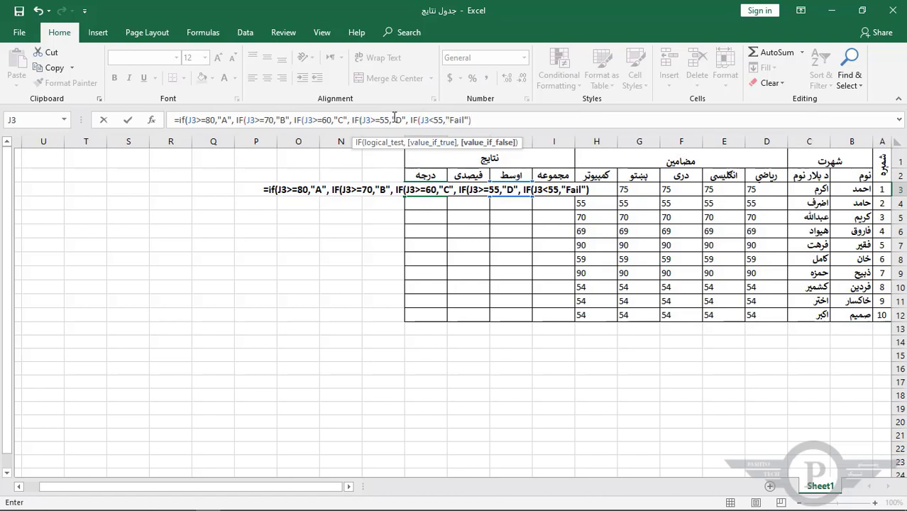
text())
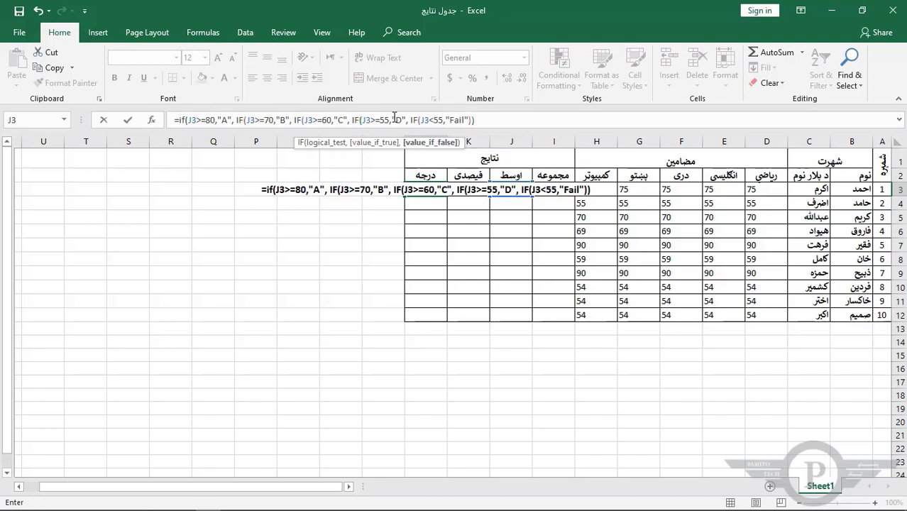
text())
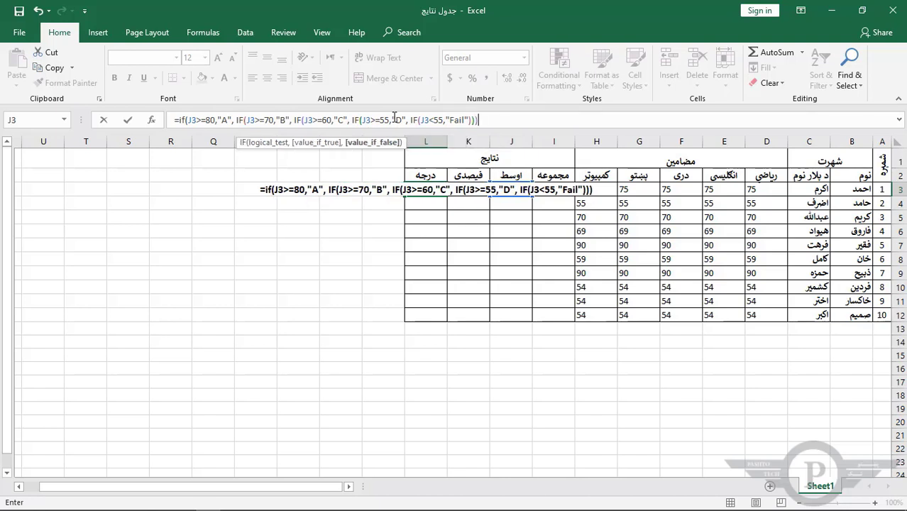
text()))
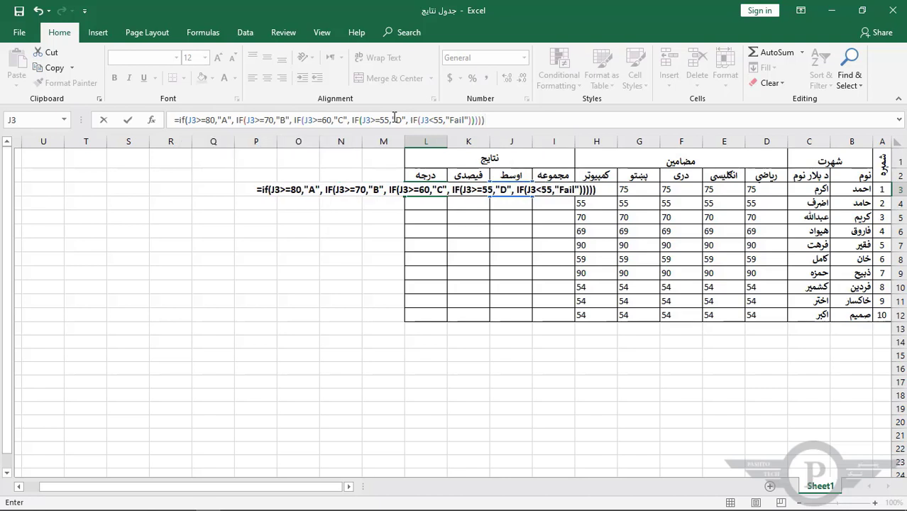
drag(484, 121, 174, 121)
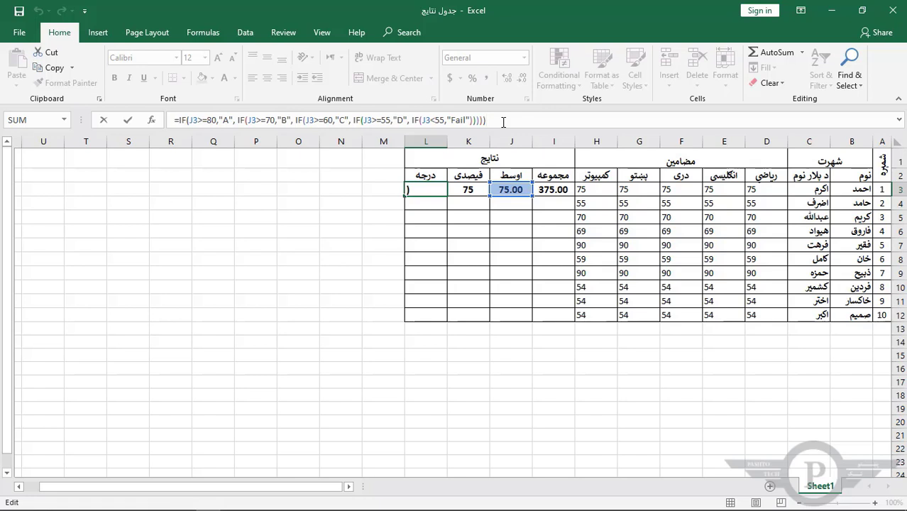
key(Return)
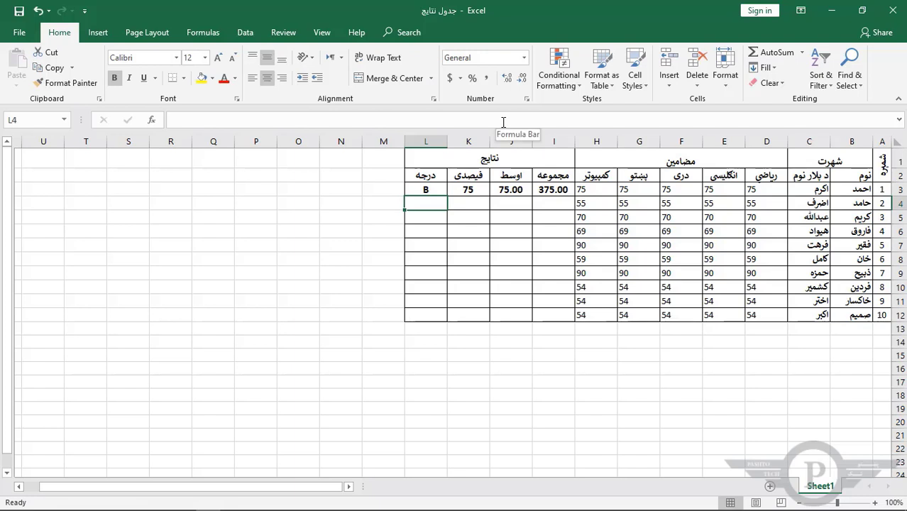
Step: Review the nested IF formula in L3, highlighting its first condition and the "A" result
double_click(426, 189)
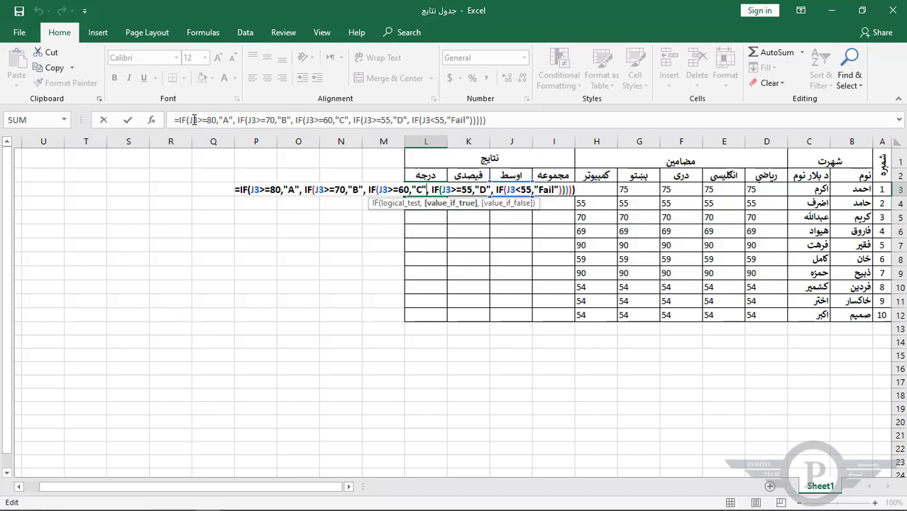
drag(190, 120, 229, 120)
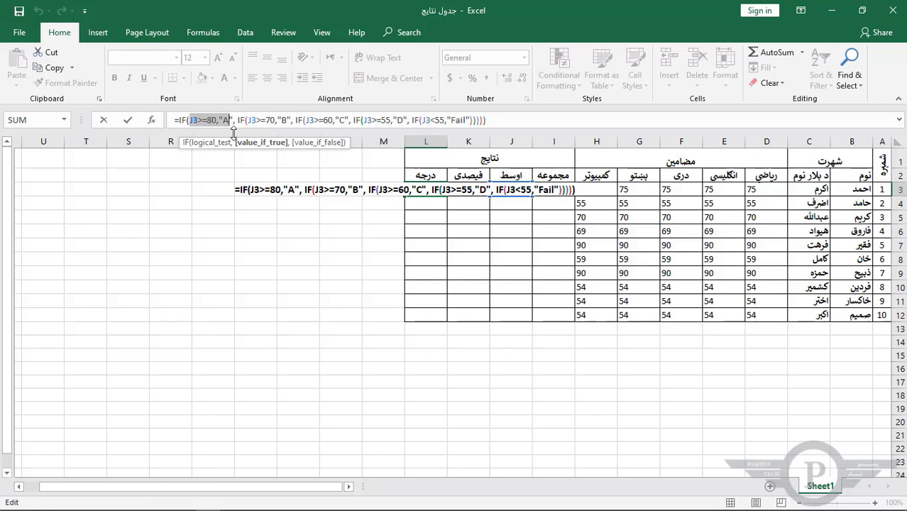
key(Return)
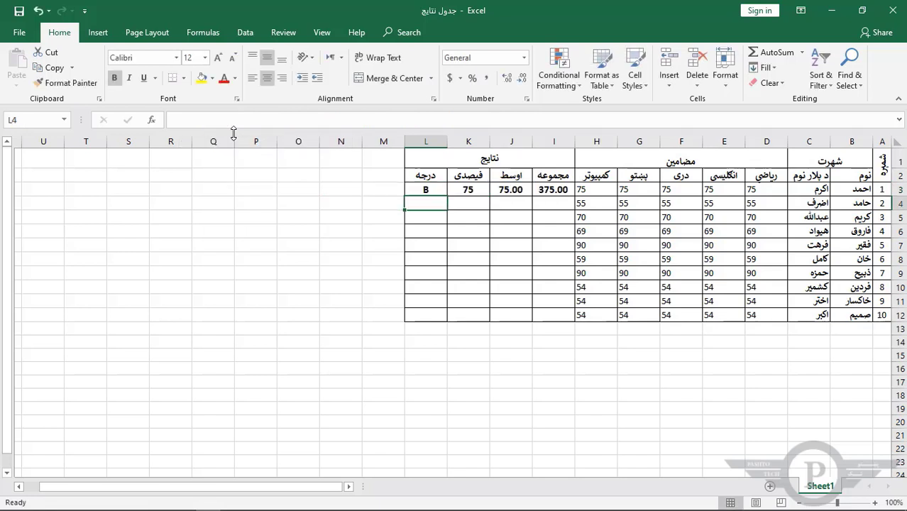
click(435, 188)
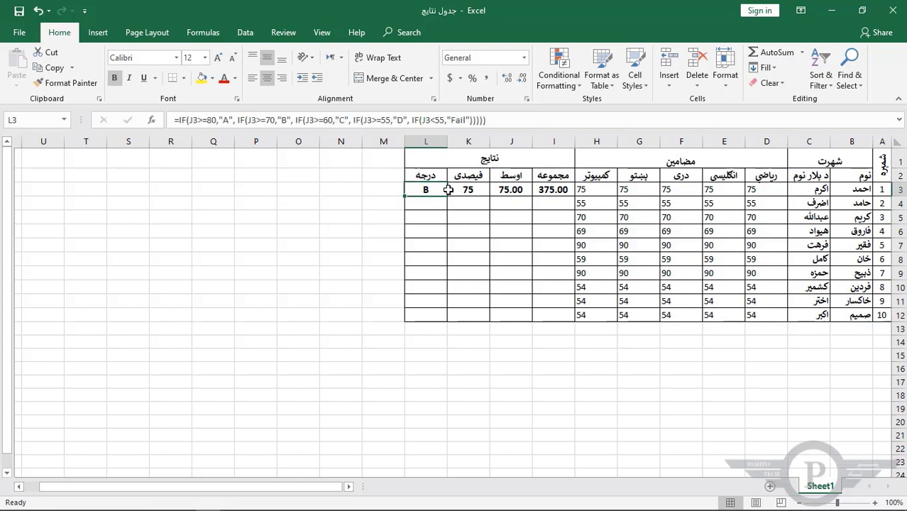
Step: Set all five of the first student's subject marks in D3:H3 to 79 to test the grade formula
drag(585, 192, 760, 186)
text(79)
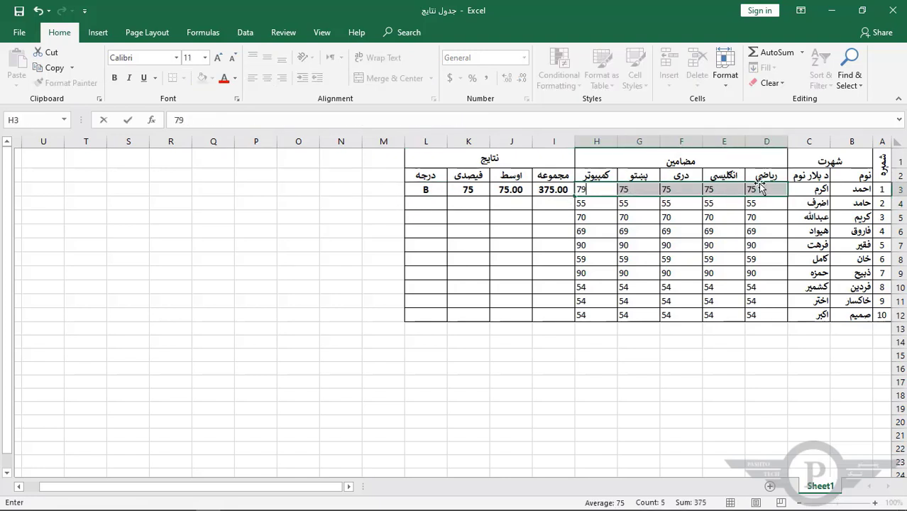
key(ctrl+Return)
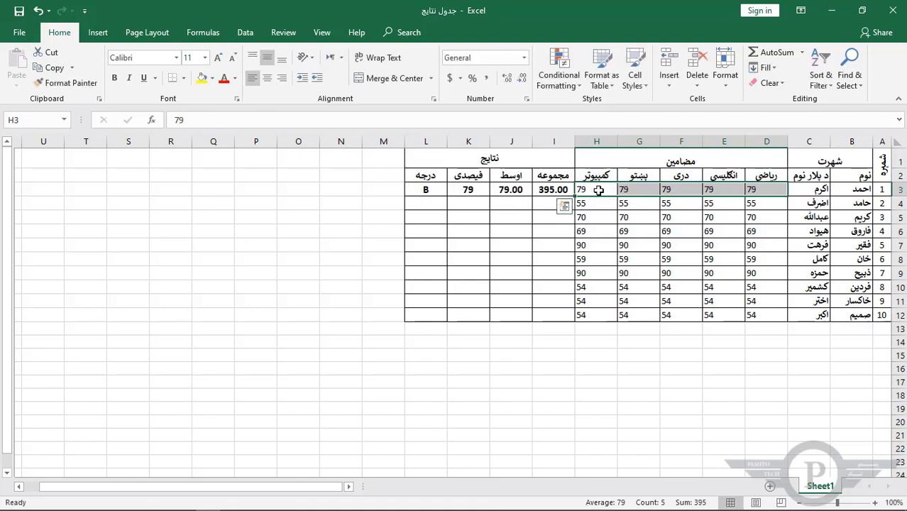
Step: Set all five of the first student's subject marks in D3:H3 to 80 to test the "A" threshold
drag(600, 189, 752, 192)
text(80)
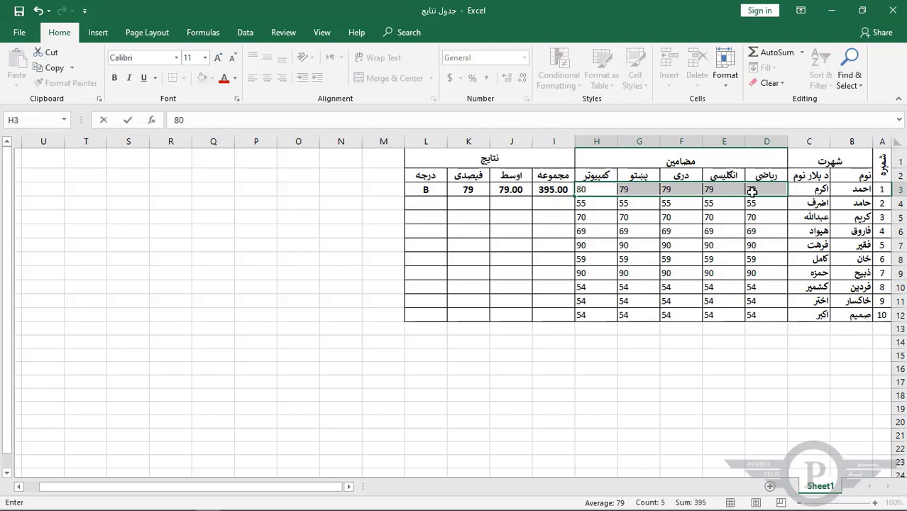
key(ctrl+Return)
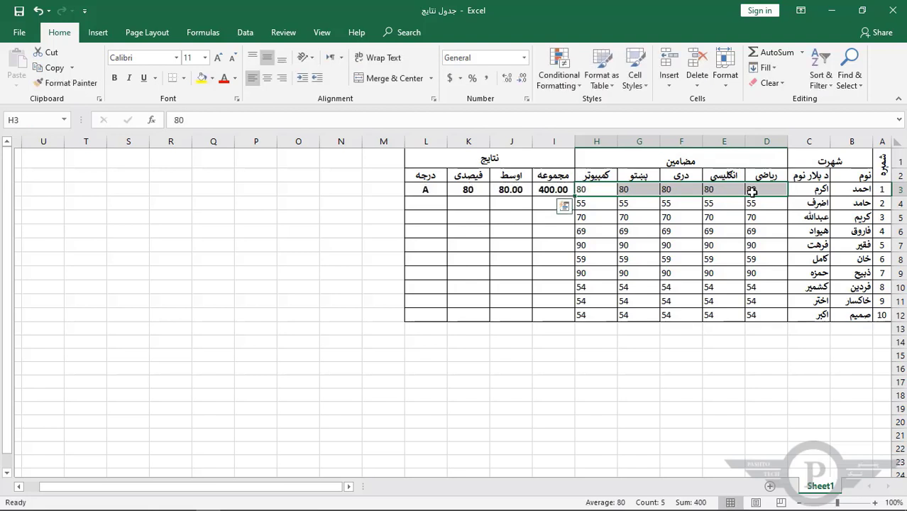
Step: Start a new conditional formatting rule for grade cells L3:L12 using the "Format only cells that contain" rule type
click(436, 189)
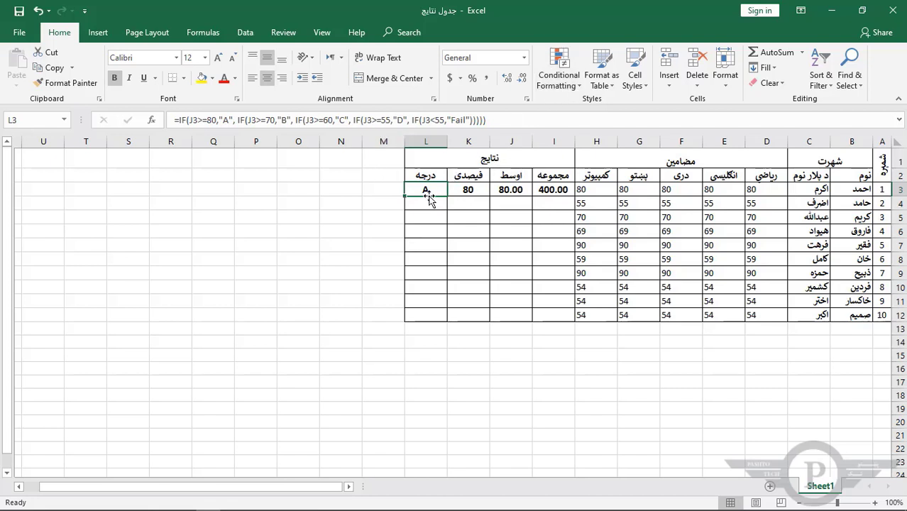
drag(427, 196, 424, 315)
click(581, 90)
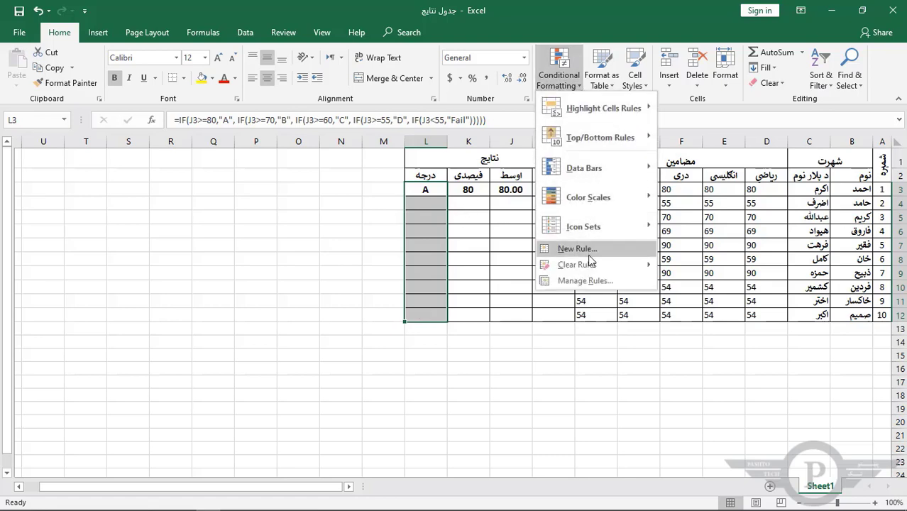
click(588, 252)
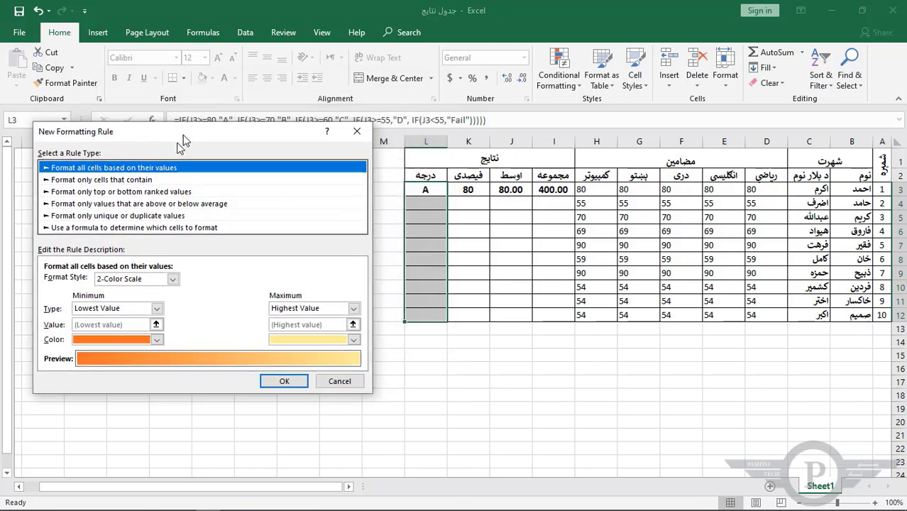
drag(182, 142, 177, 170)
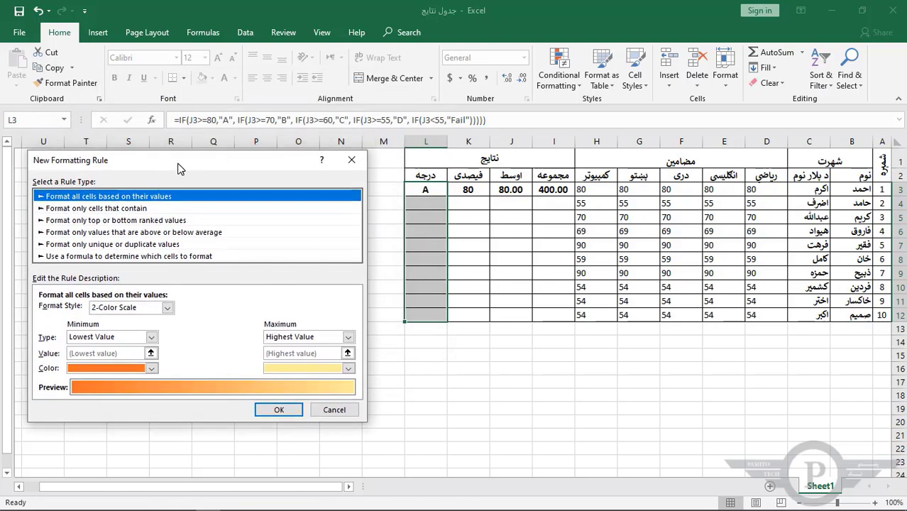
click(62, 209)
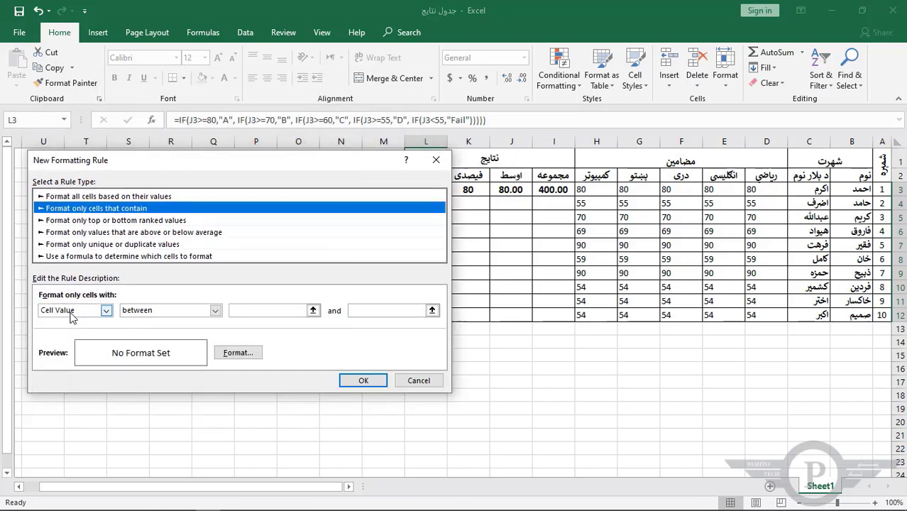
Step: Set the rule's condition to Cell Value equal to ="A"
click(91, 313)
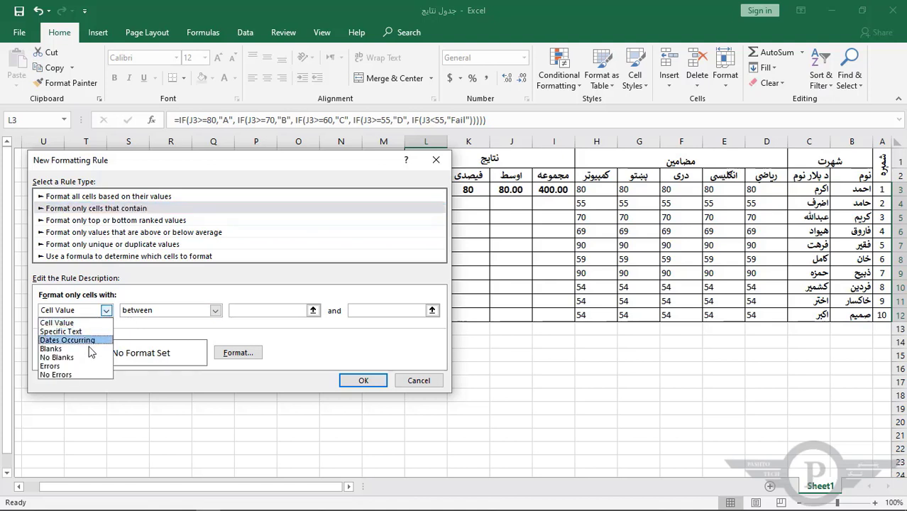
click(70, 323)
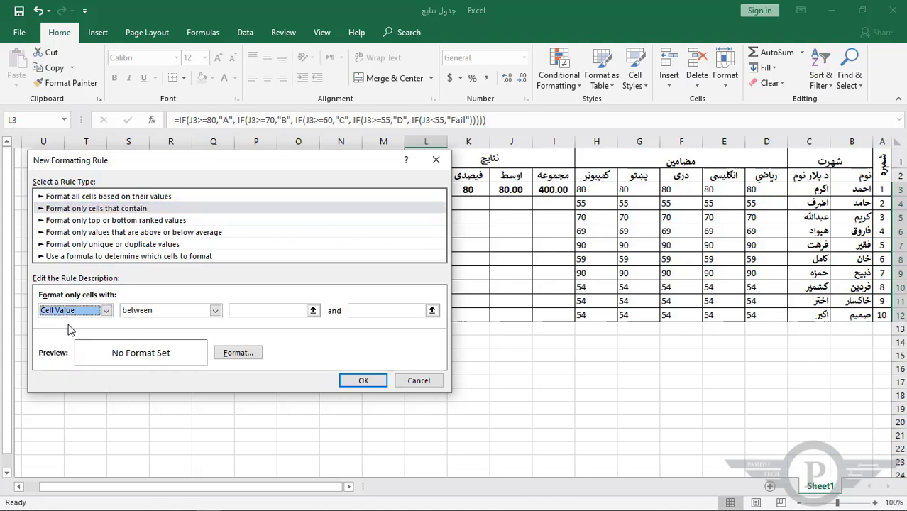
click(216, 313)
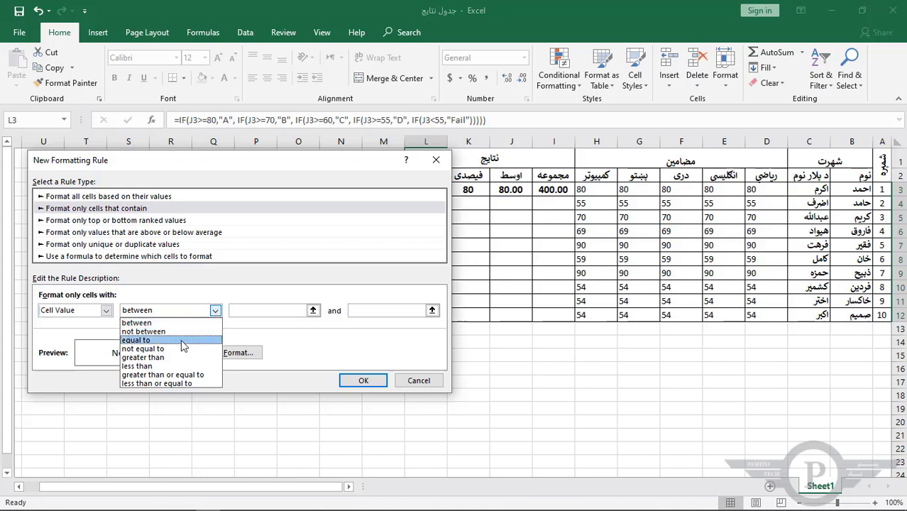
click(177, 342)
click(240, 311)
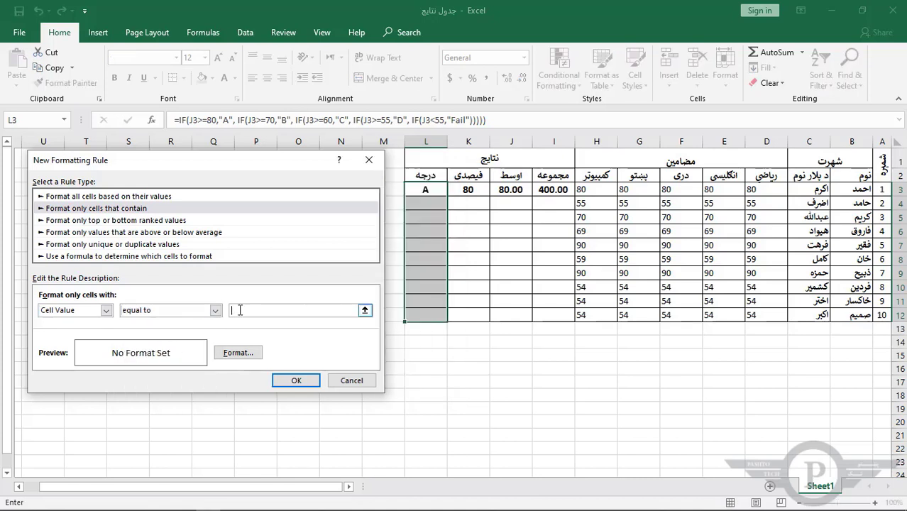
text(="A")
Step: Give the "A" rule a dark green background fill and apply it to the grade cells
click(238, 354)
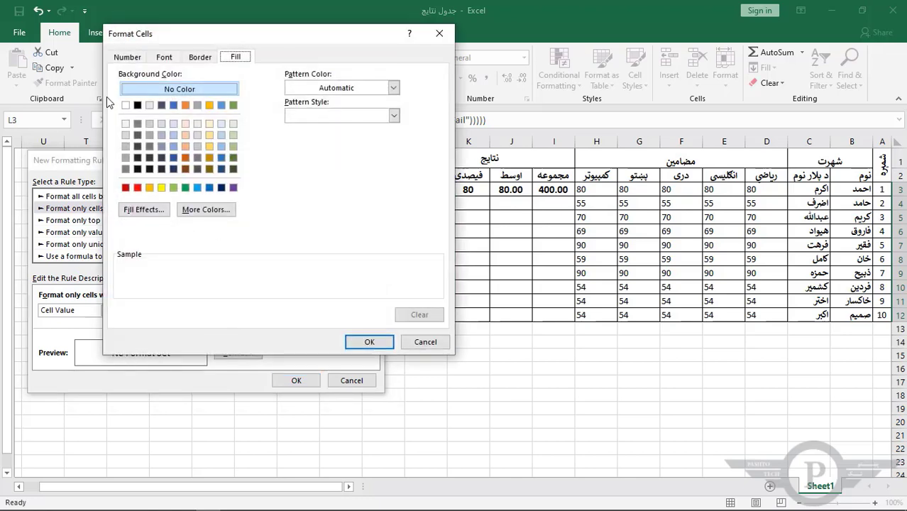
click(135, 61)
click(174, 61)
click(201, 59)
click(235, 57)
click(233, 156)
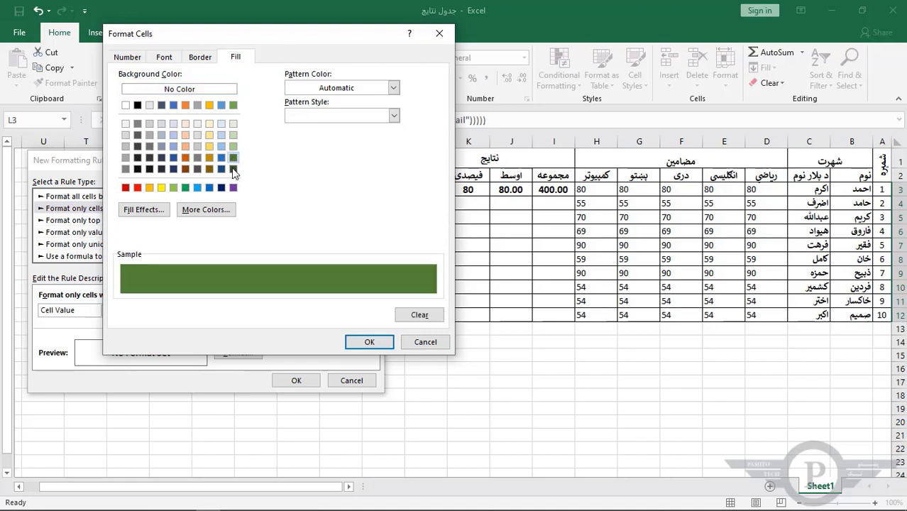
click(368, 343)
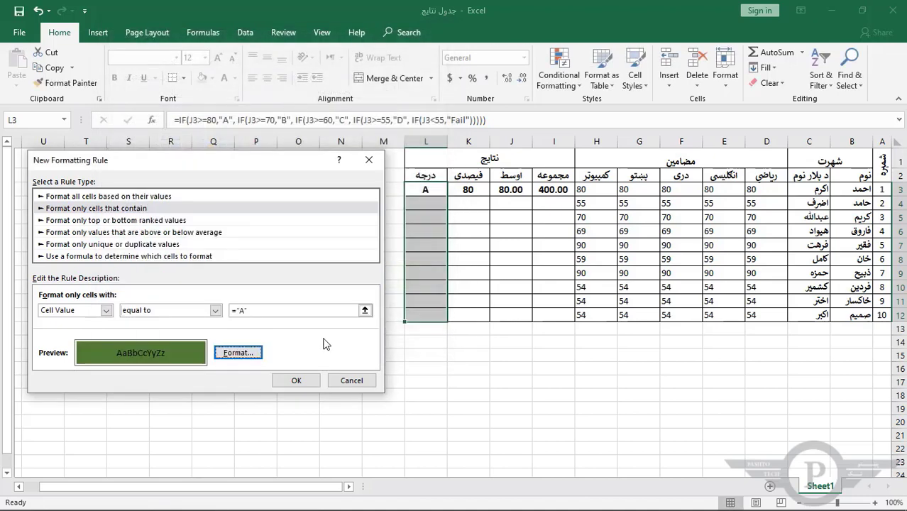
click(293, 381)
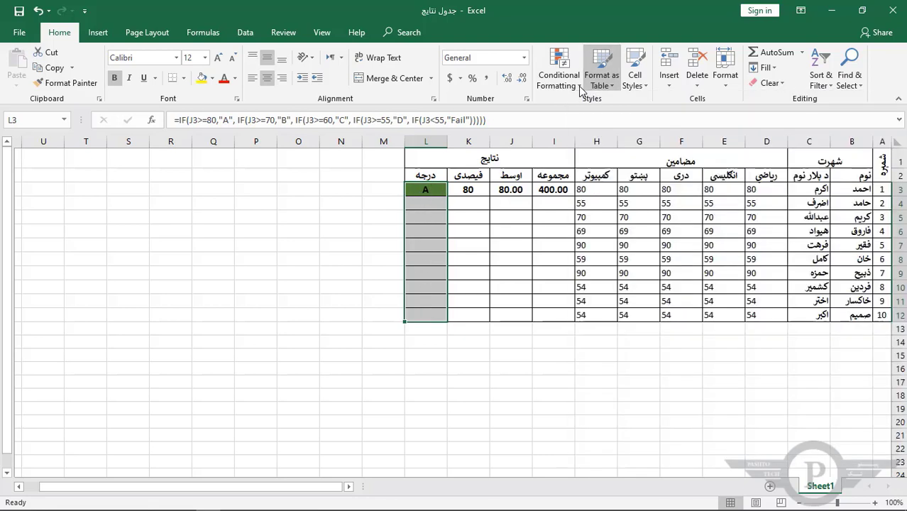
Step: Add another "Format only cells that contain" rule to L3:L12 with the condition Cell Value equal to ="B"
click(579, 86)
click(575, 250)
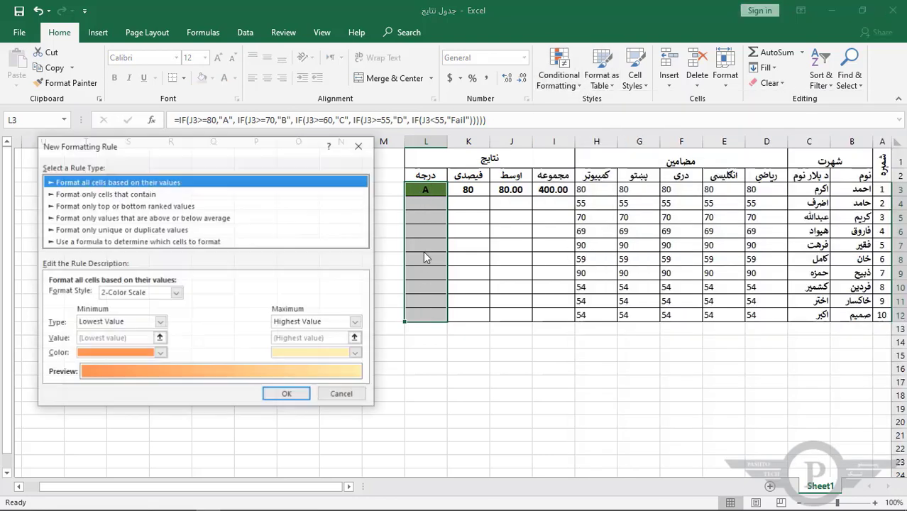
click(85, 195)
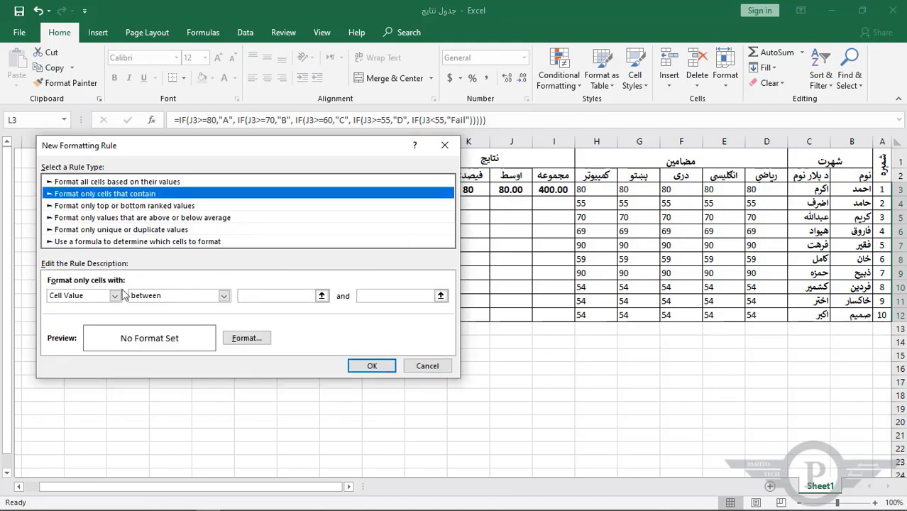
click(115, 297)
click(115, 297)
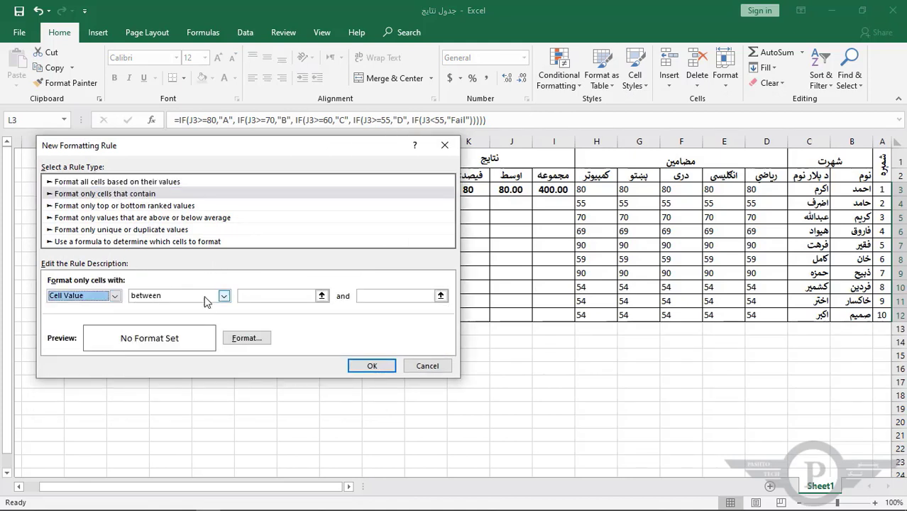
click(223, 297)
click(194, 327)
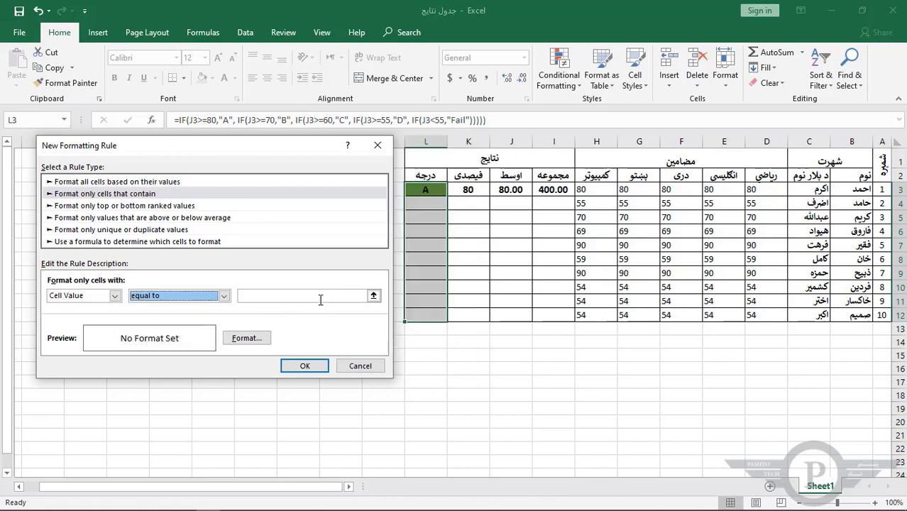
click(320, 298)
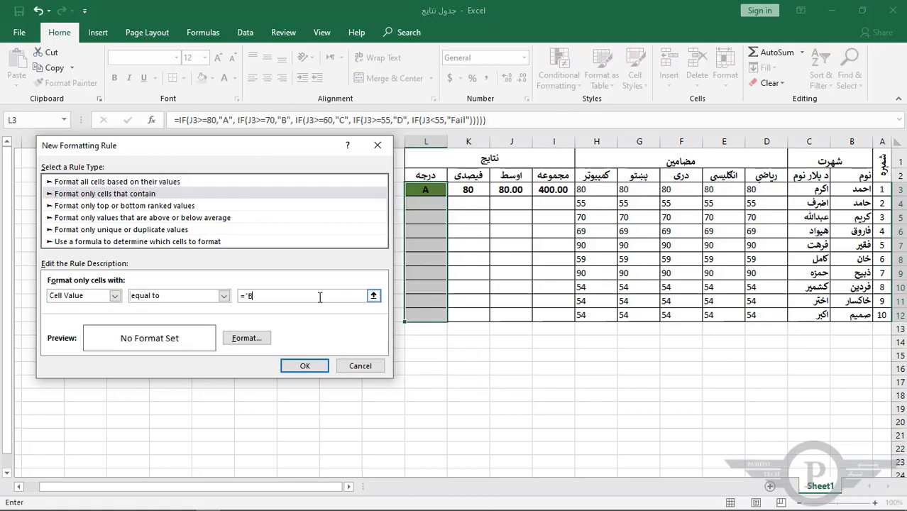
Step: Give the "B" rule the standard light green background fill and apply it
click(247, 338)
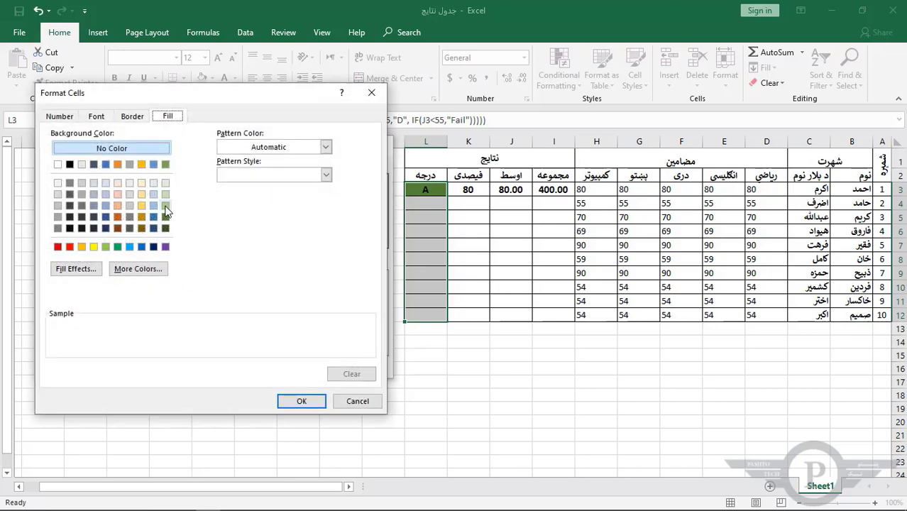
click(166, 206)
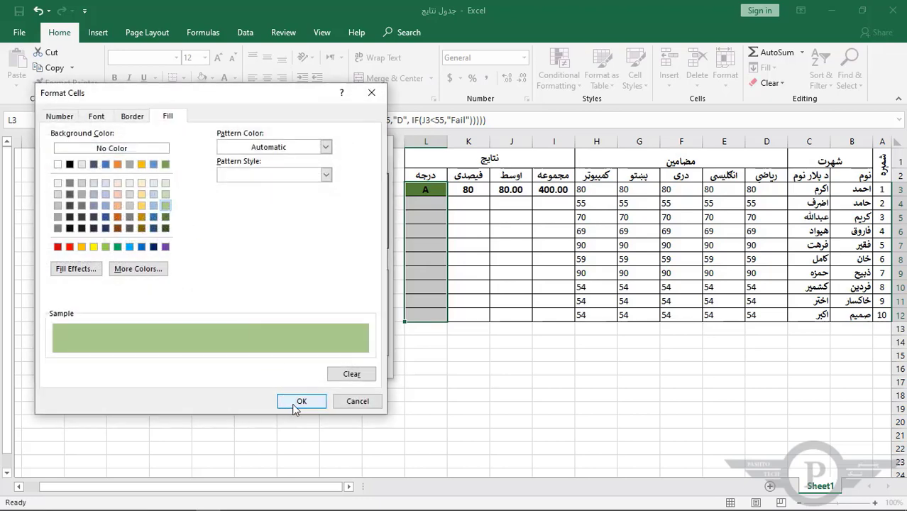
click(105, 246)
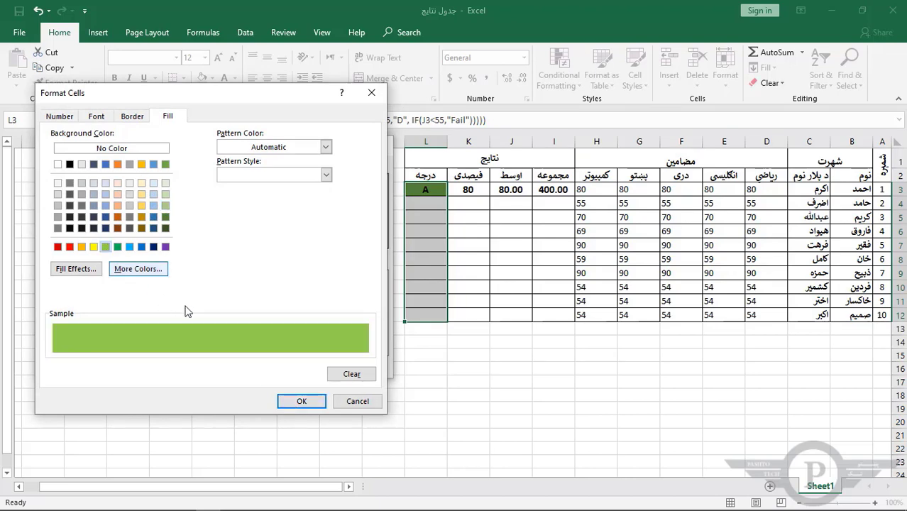
click(303, 401)
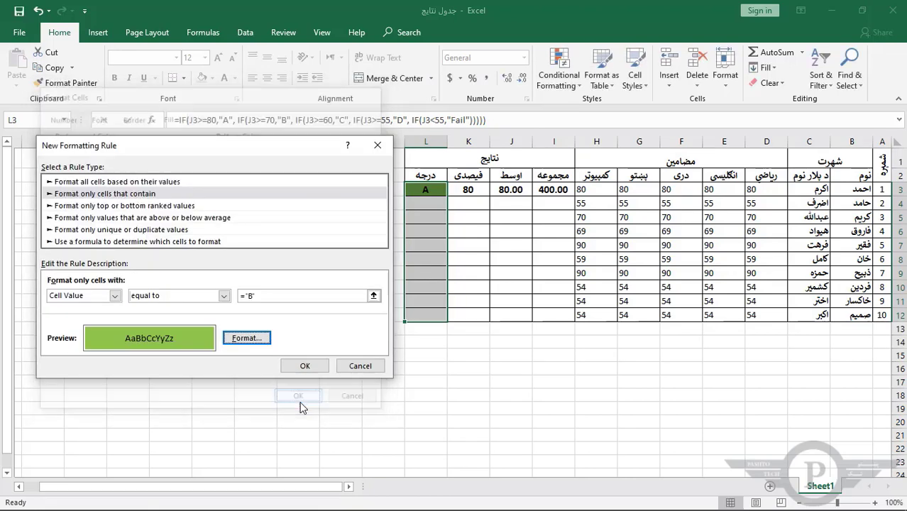
click(305, 366)
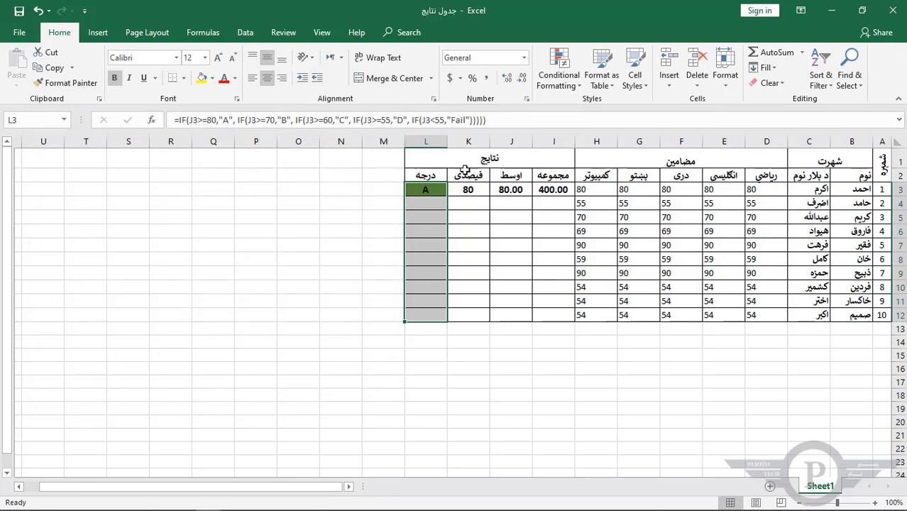
Step: Add a third "Format only cells that contain" rule to L3:L12 with the condition Cell Value equal to ="C"
click(577, 92)
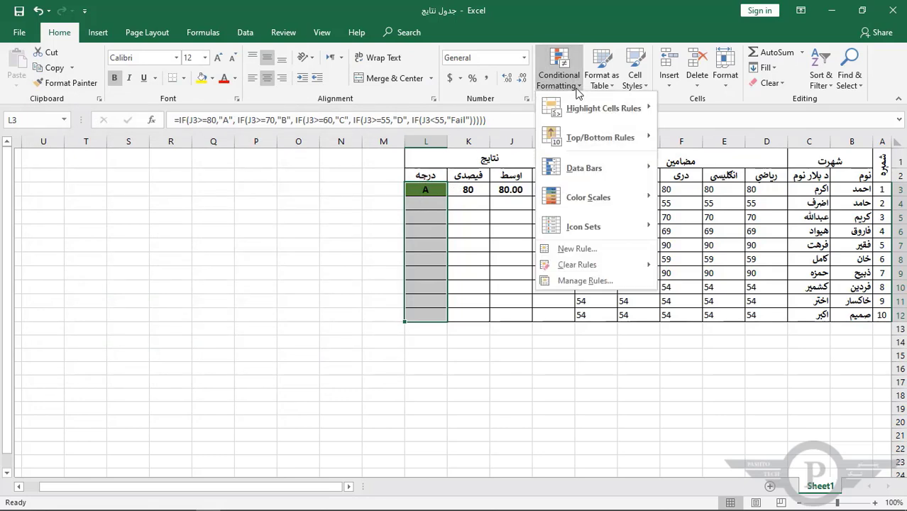
click(578, 247)
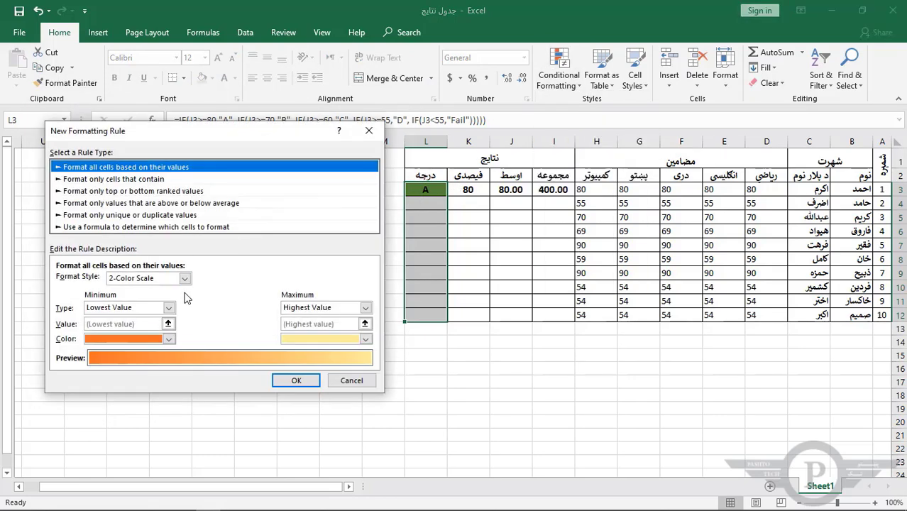
click(87, 178)
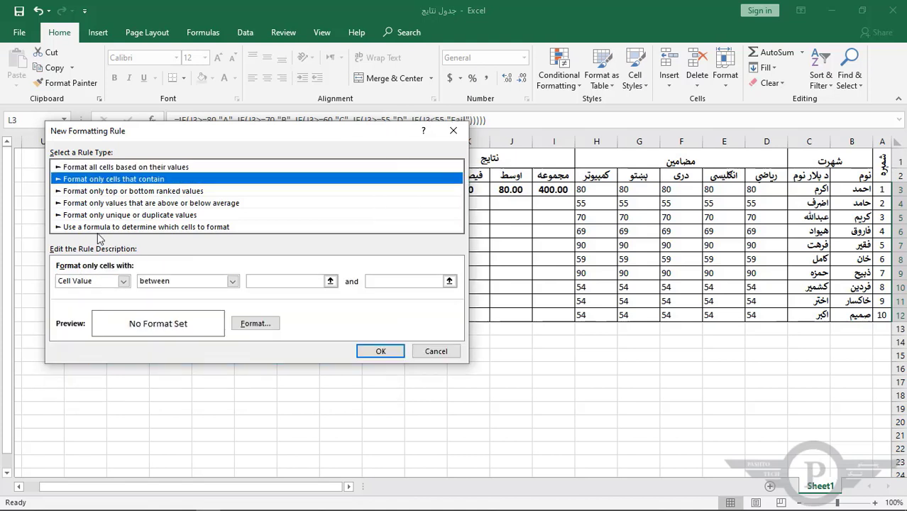
click(124, 281)
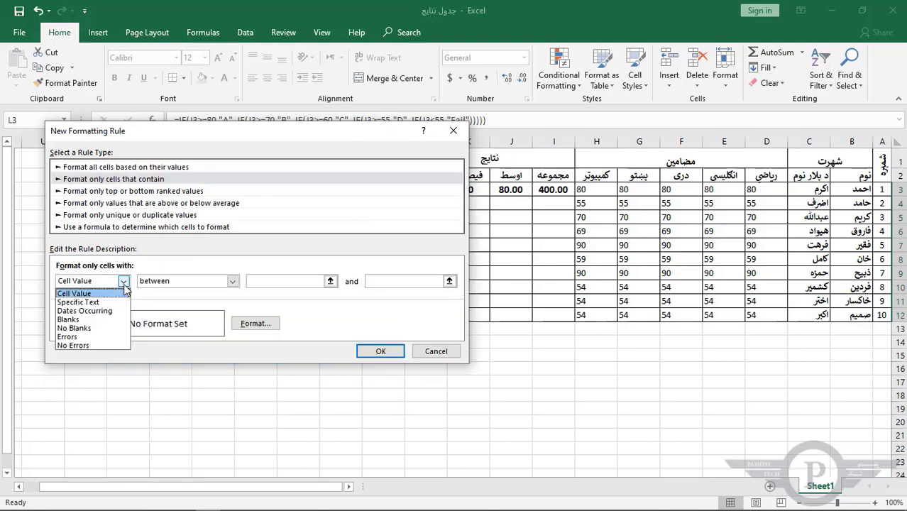
click(235, 281)
click(234, 281)
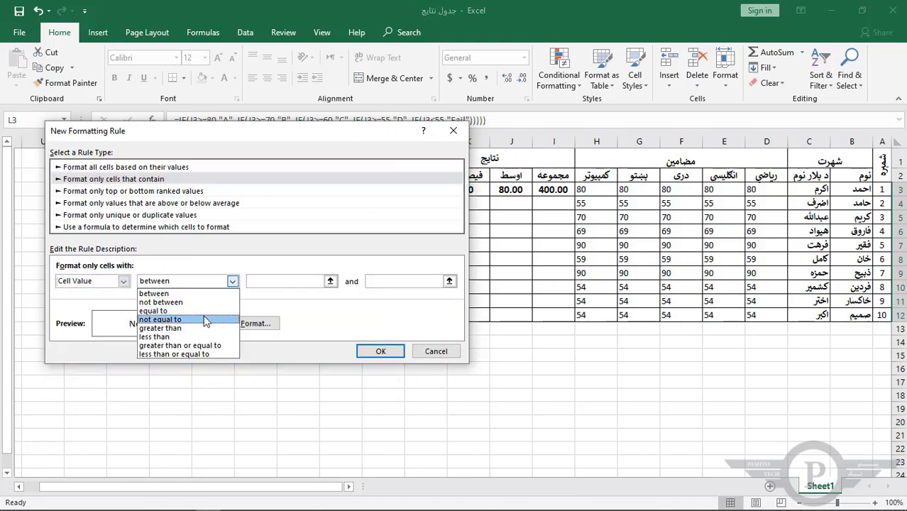
click(211, 311)
click(306, 281)
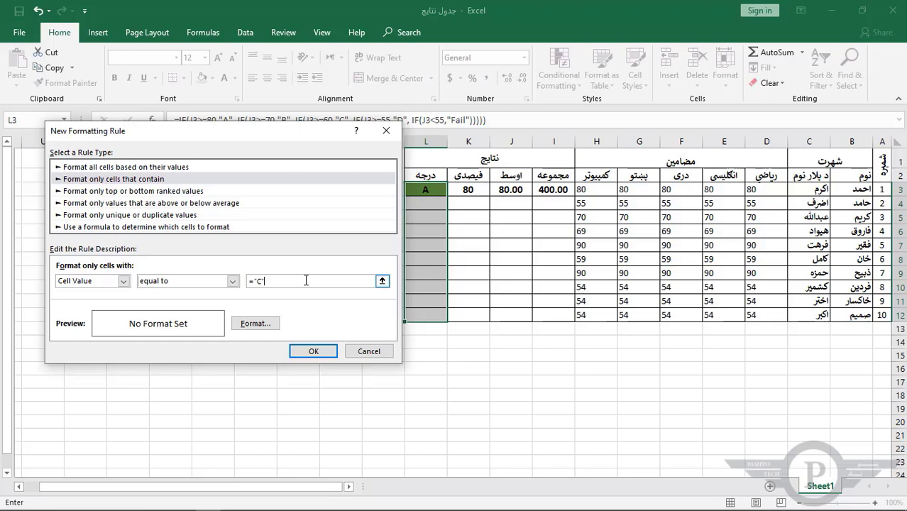
Step: Give the "C" rule a yellow background fill and apply it
click(256, 323)
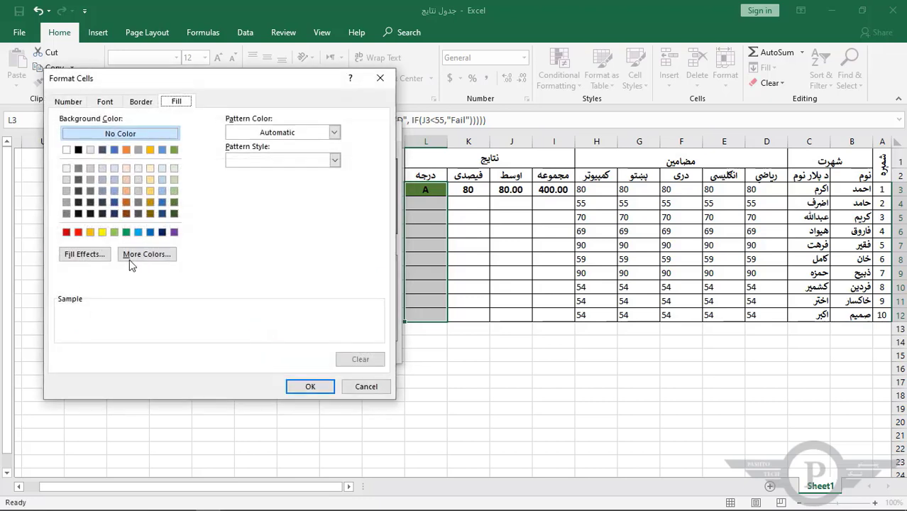
click(104, 233)
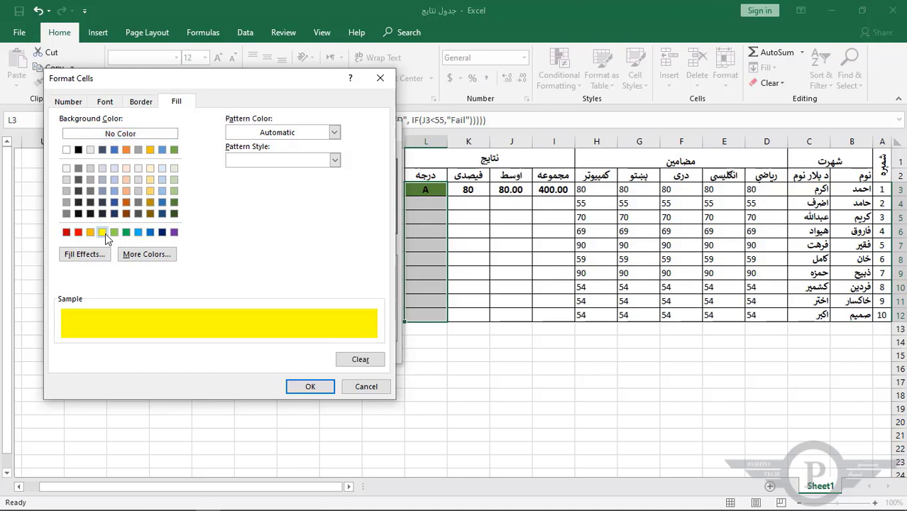
click(317, 393)
click(316, 351)
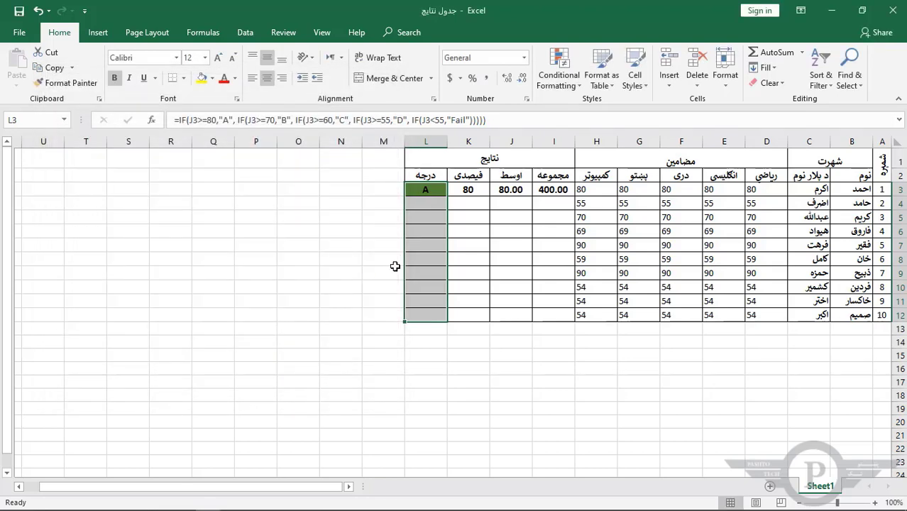
Step: Add a "Format only cells that contain" rule to L3:L12 with the condition Cell Value equal to ="D"
click(559, 71)
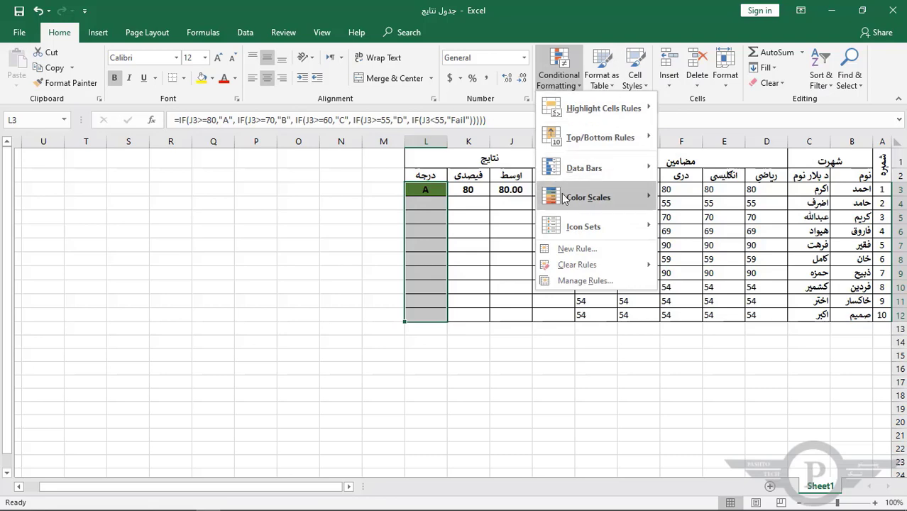
mouse_move(564, 199)
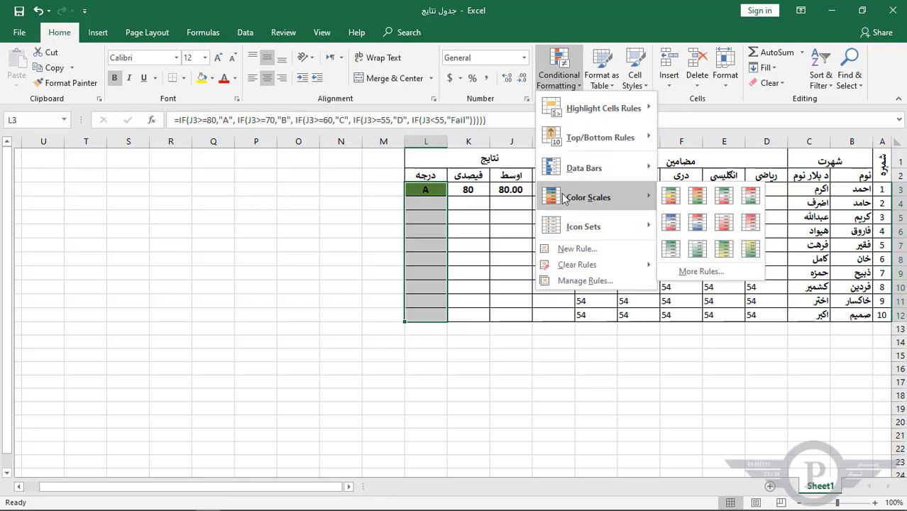
click(577, 248)
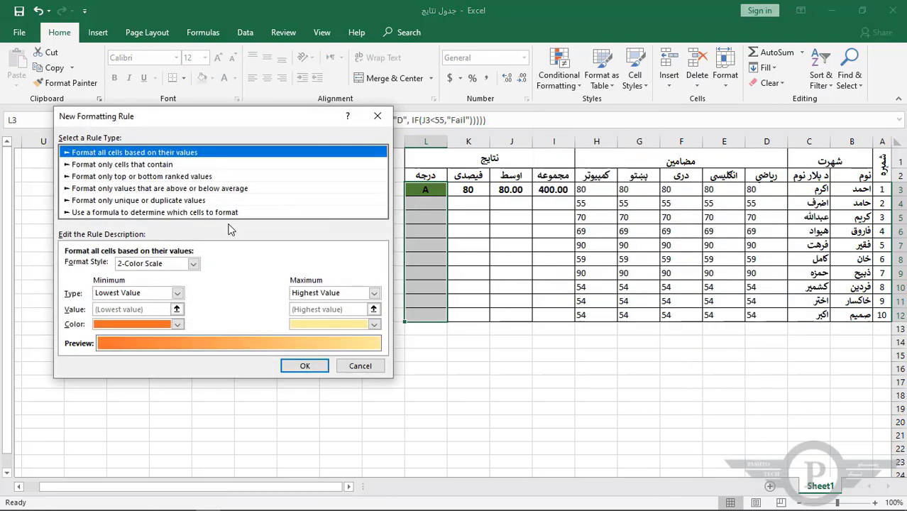
click(86, 165)
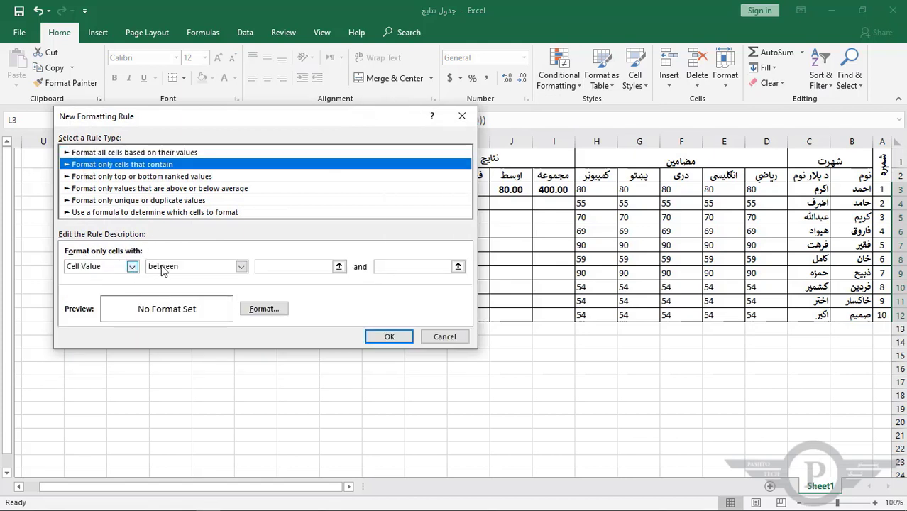
click(241, 266)
click(228, 296)
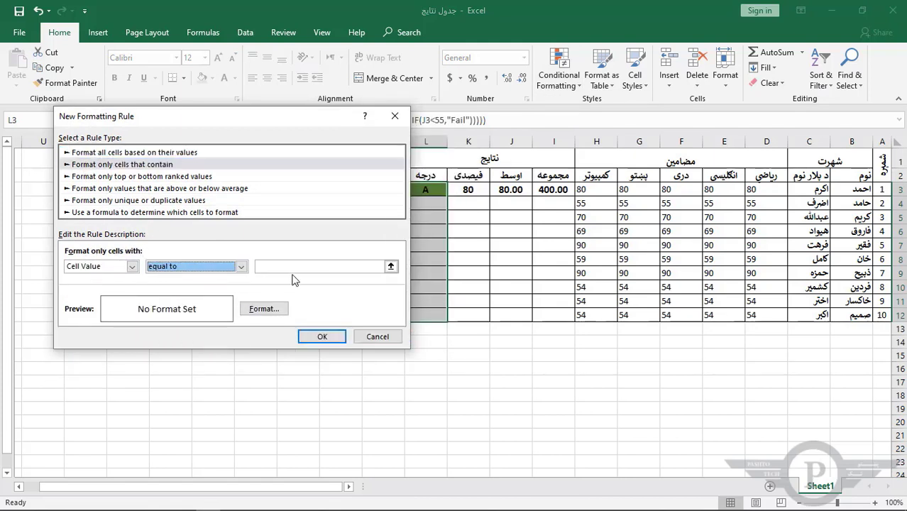
click(315, 266)
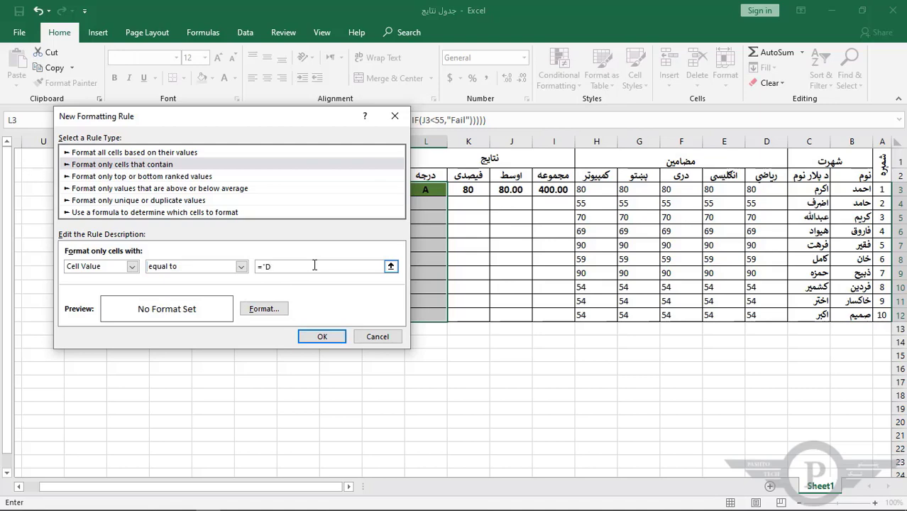
Step: Give the "D" rule the standard orange background fill and apply it
click(267, 309)
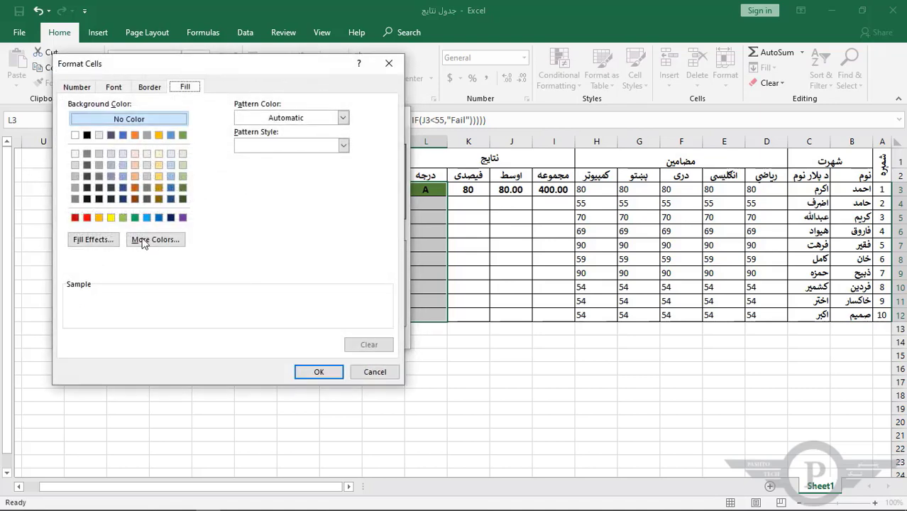
click(100, 220)
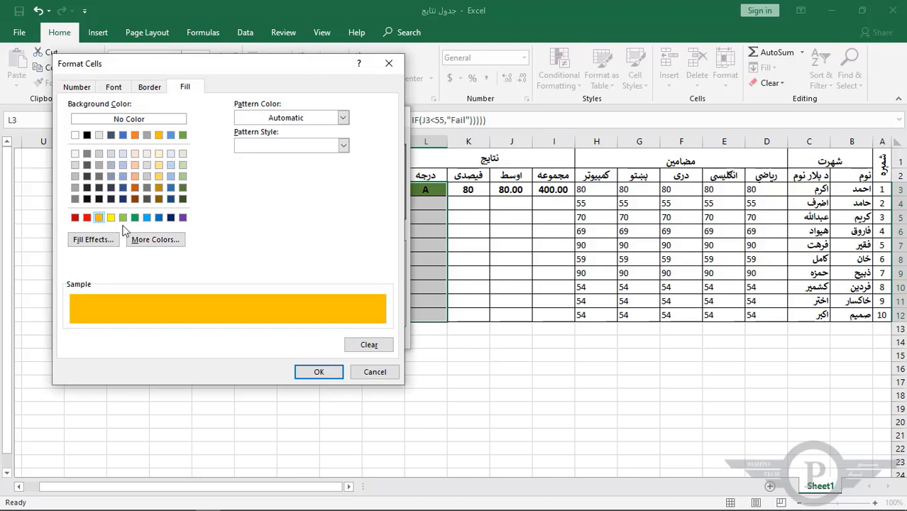
click(320, 374)
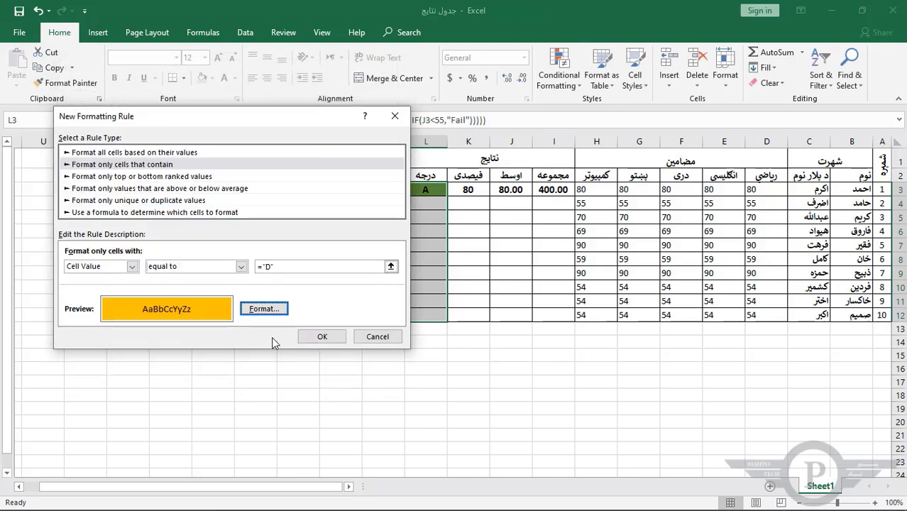
click(321, 337)
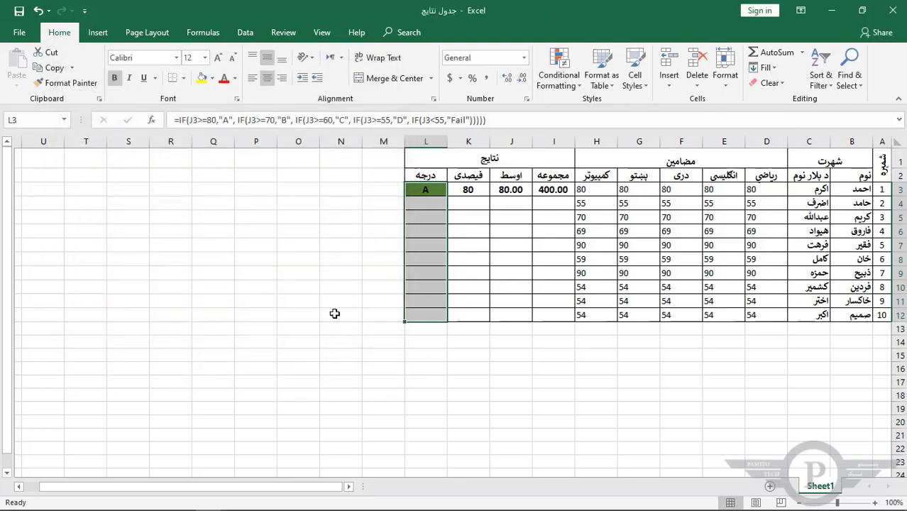
Step: Add a "Format only cells that contain" rule to L3:L12 with the condition Cell Value equal to ="Fail"
click(579, 86)
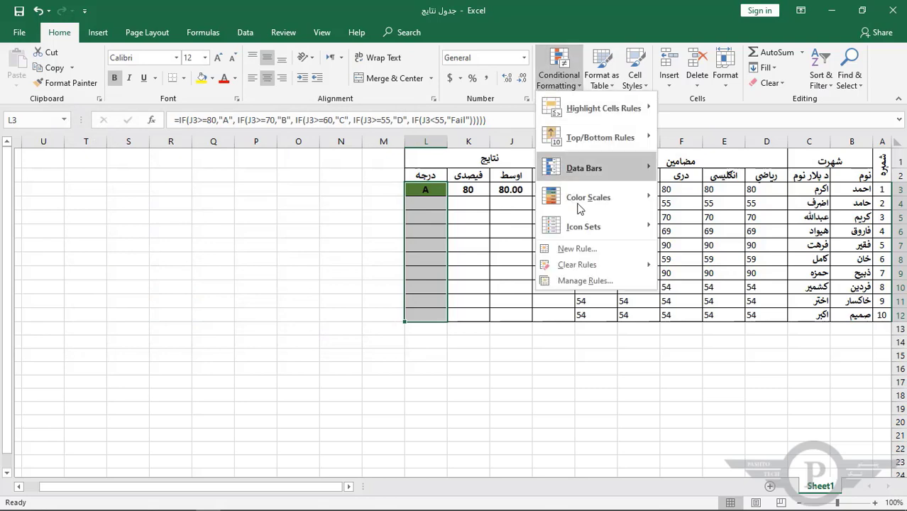
click(577, 249)
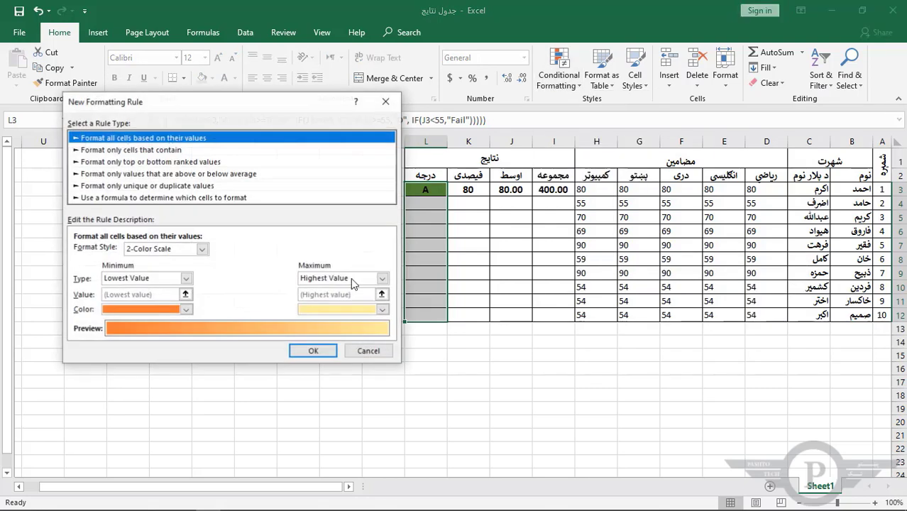
click(131, 150)
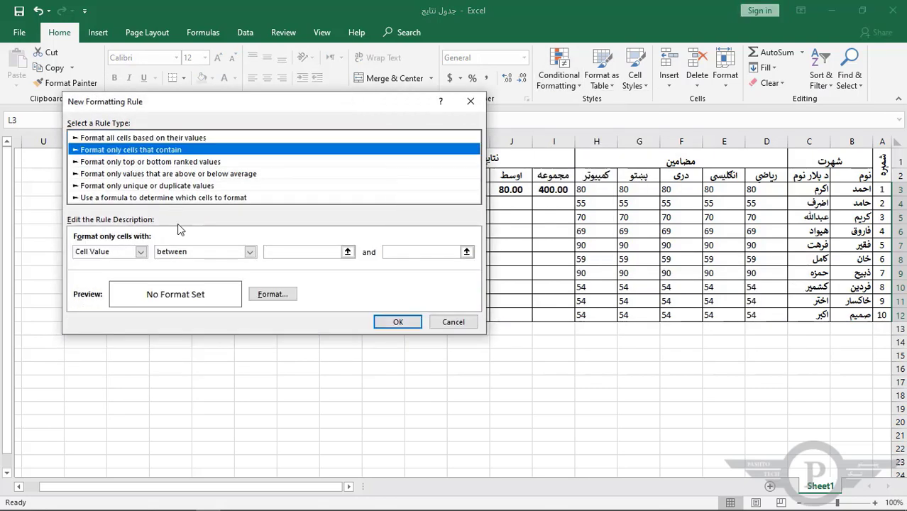
click(140, 252)
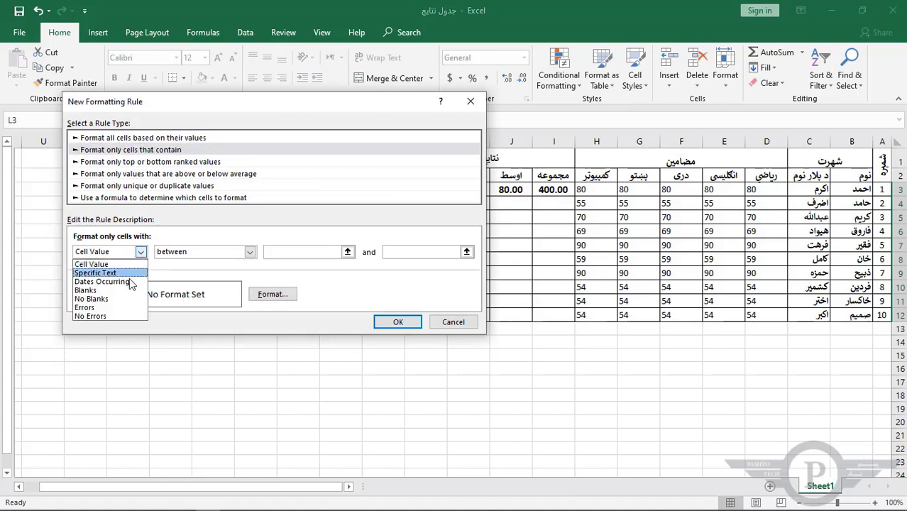
click(250, 253)
click(250, 254)
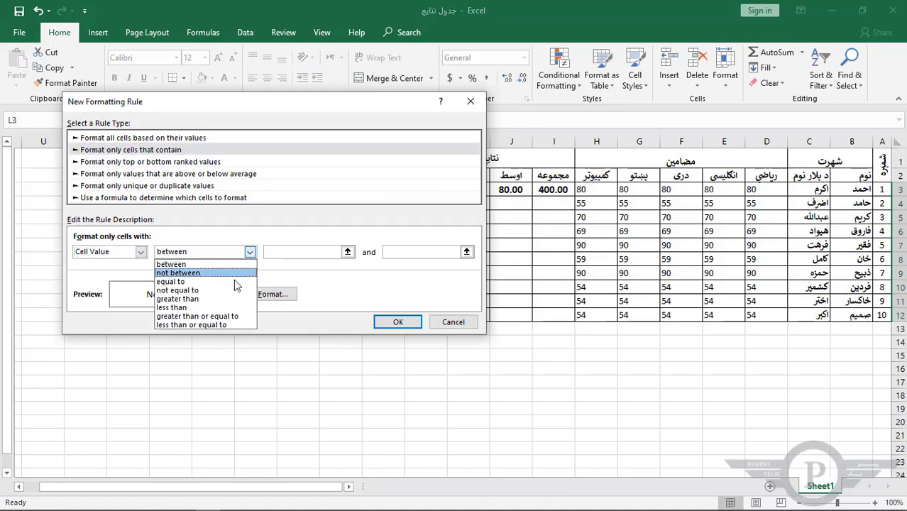
click(235, 282)
click(314, 254)
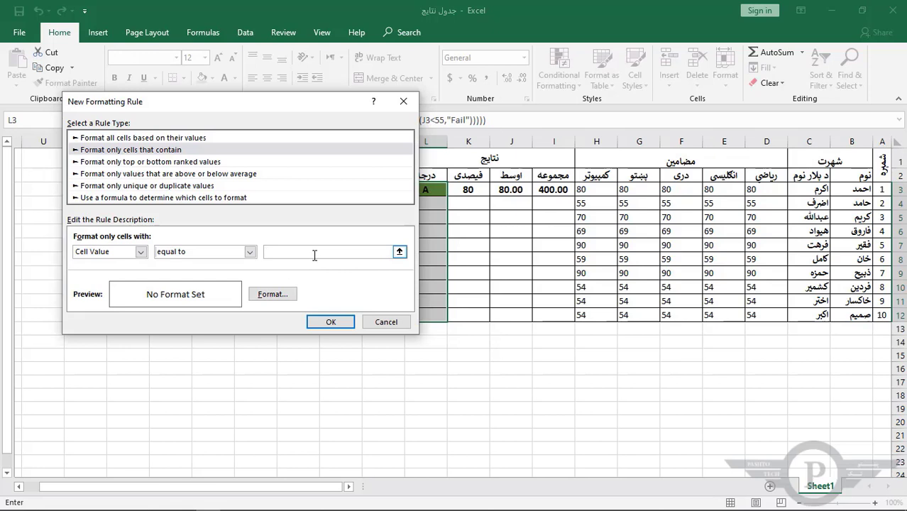
text(="Fail)
Step: Give the "Fail" rule the standard red background fill and apply it
click(287, 296)
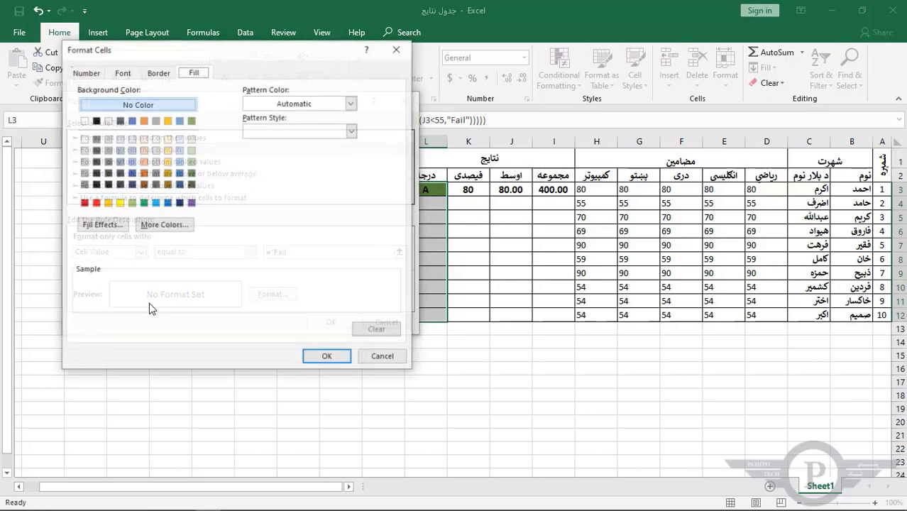
click(96, 203)
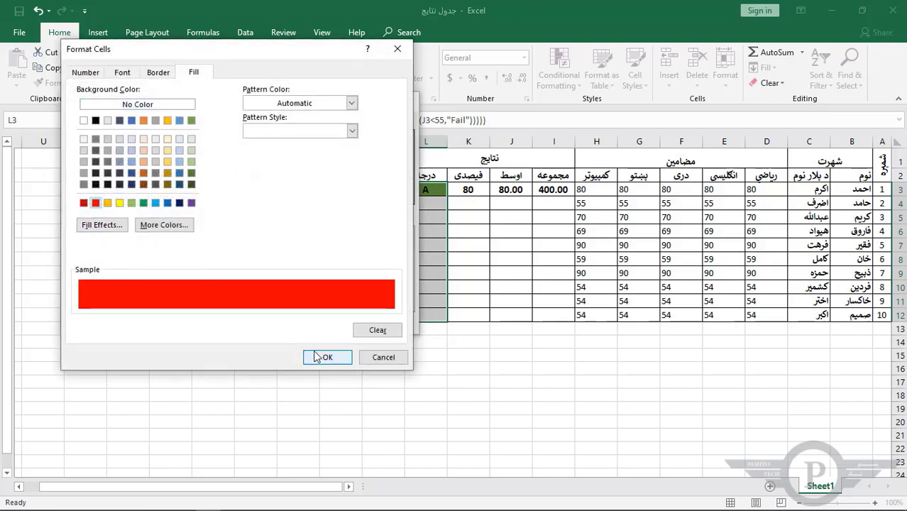
click(321, 359)
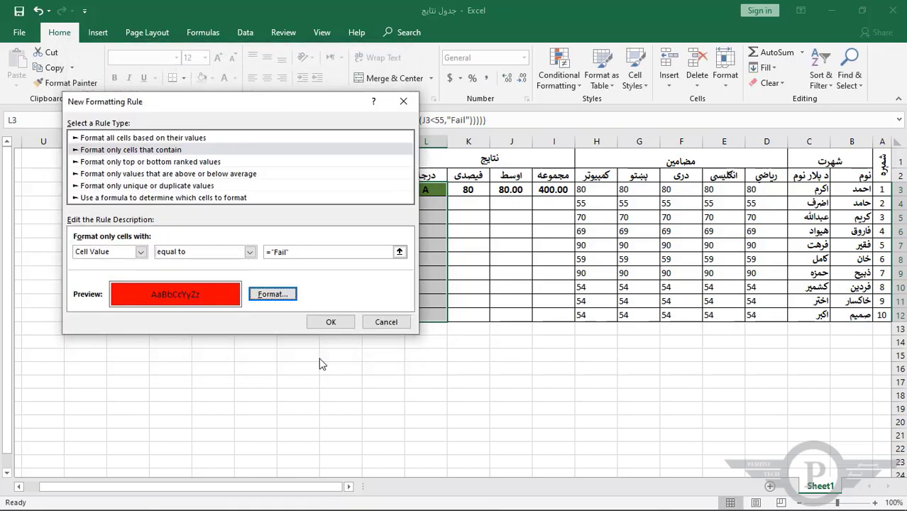
click(330, 323)
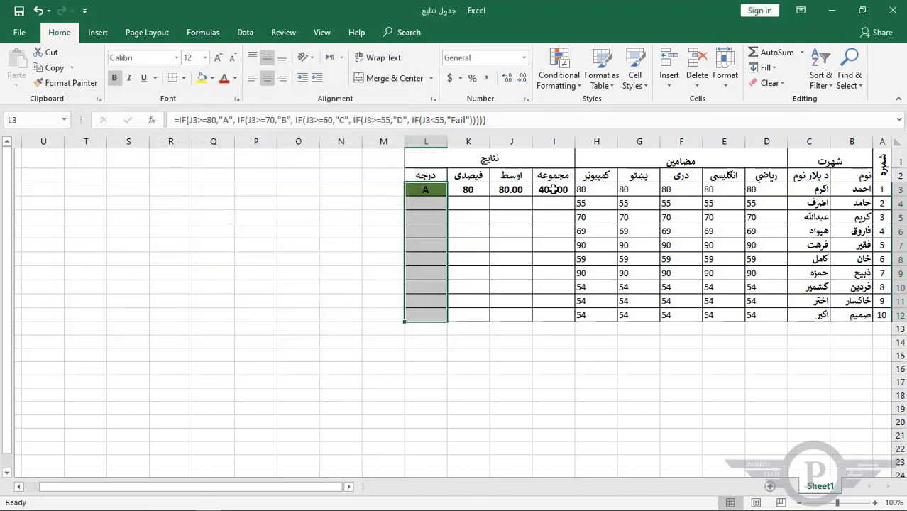
Step: Fill the total, average, percentage and grade formulas from I3:L3 down through row 12 and check the first grade cells
drag(554, 189, 408, 321)
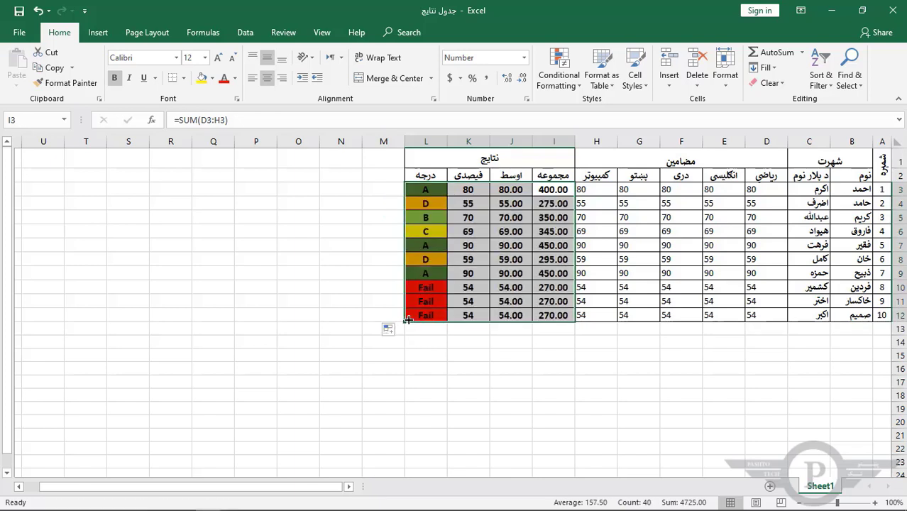
click(419, 193)
click(424, 205)
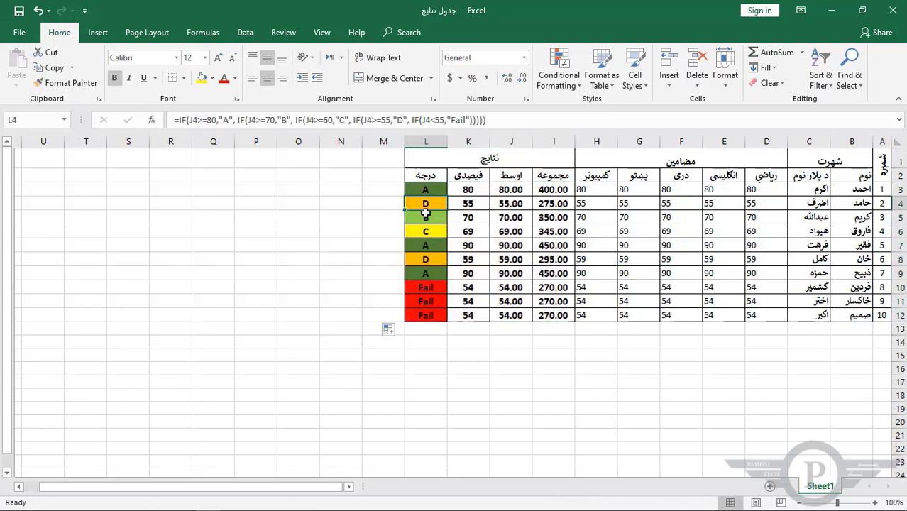
Step: Set all five subject marks in D4:H4 to 90 at once to test the grade coloring
click(509, 204)
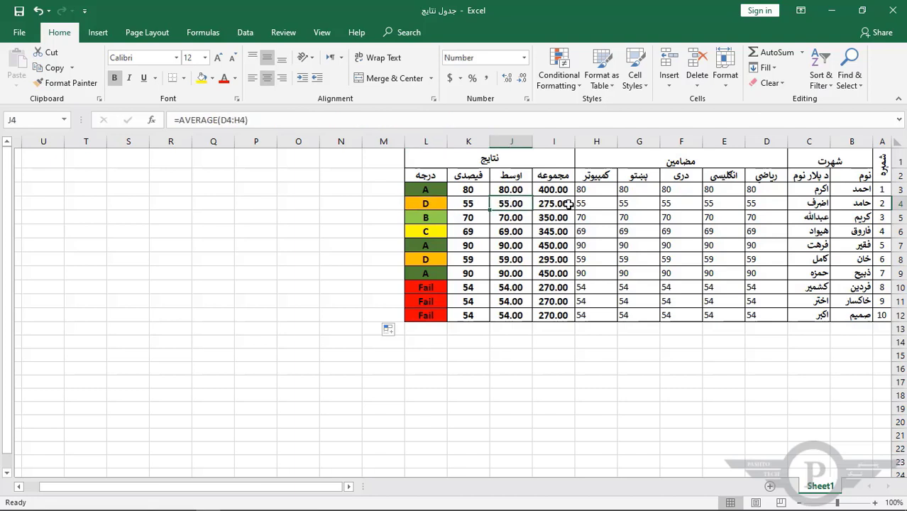
drag(603, 204, 750, 204)
text(90)
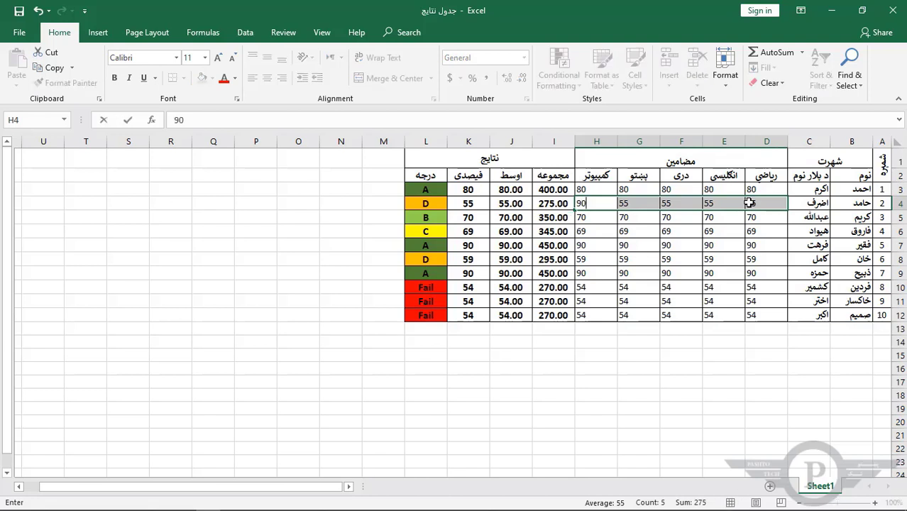
key(ctrl+Return)
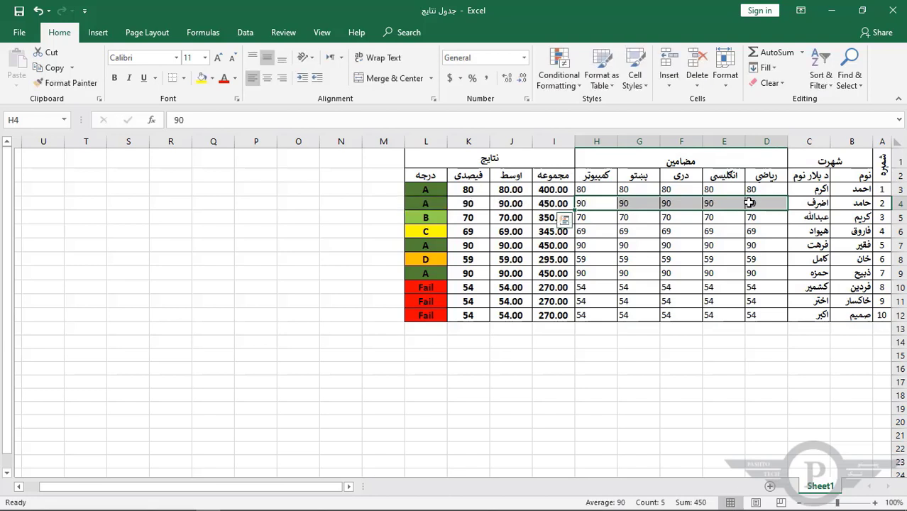
Step: Check the grade in L4 and change all five marks in D4:H4 to 45
click(434, 206)
click(597, 204)
drag(596, 204, 753, 203)
text(45)
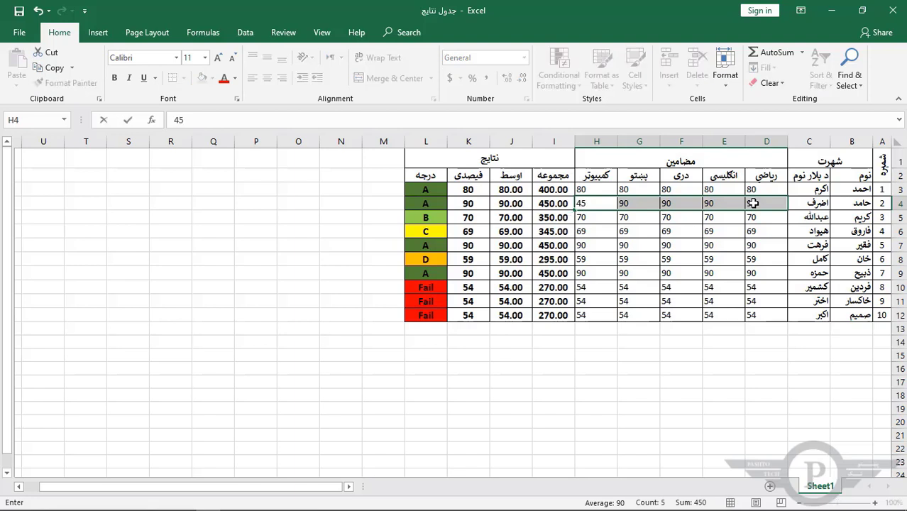
key(ctrl+Return)
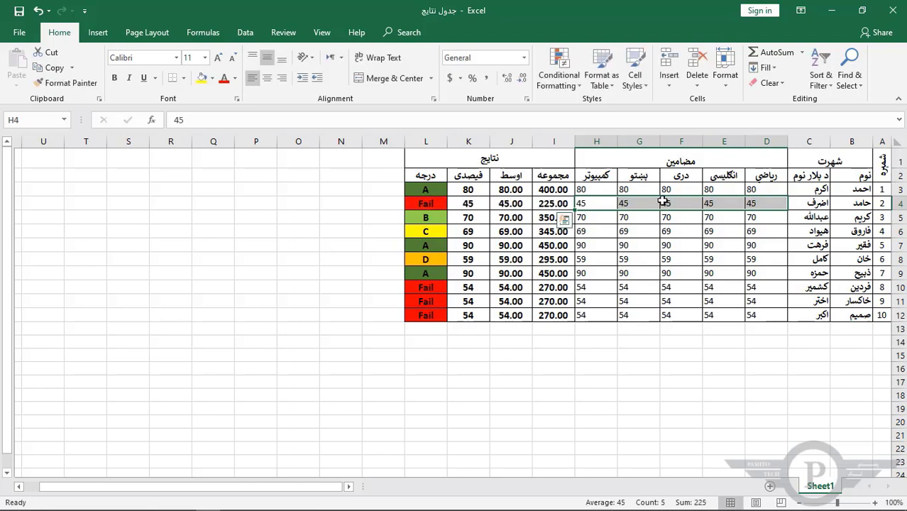
Step: Check the average in J4 and set all five subject marks in D4:H4 to 60
click(521, 204)
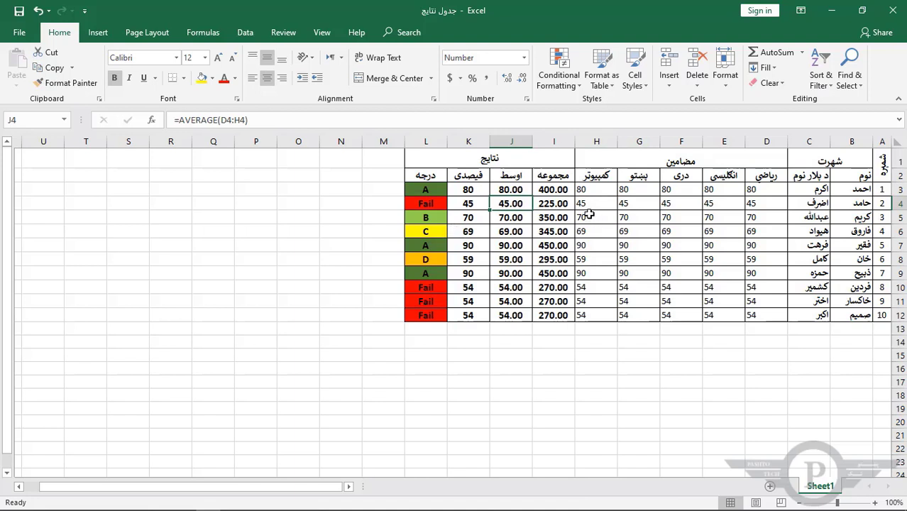
drag(586, 204, 756, 202)
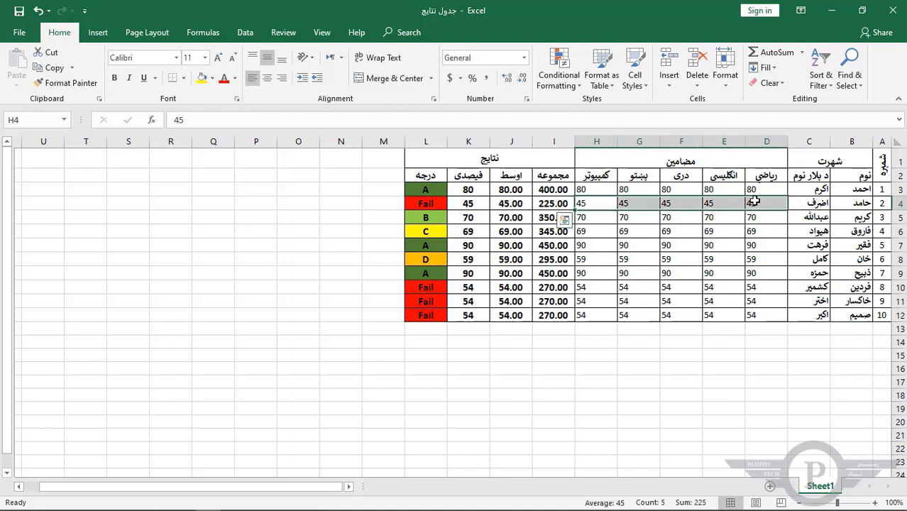
text(60)
key(ctrl+Return)
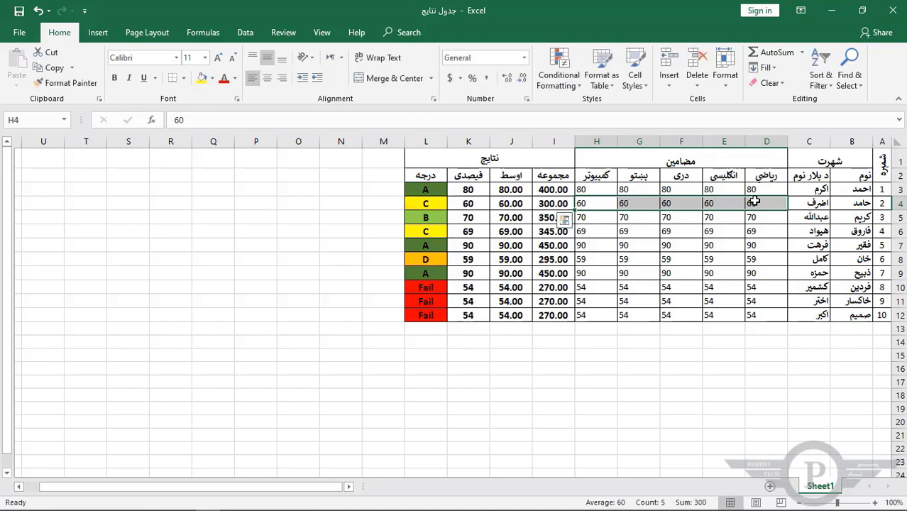